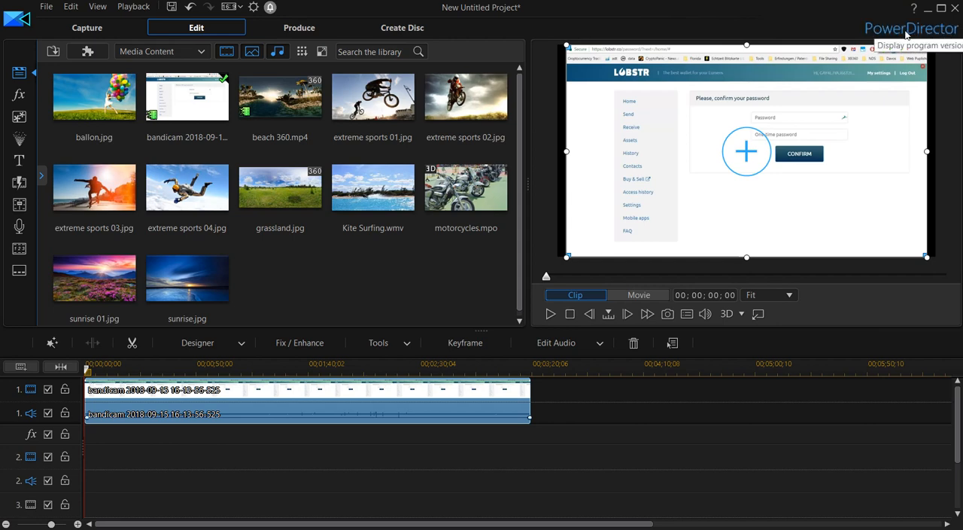
View the program's version information and its notifications
left_click(907, 35)
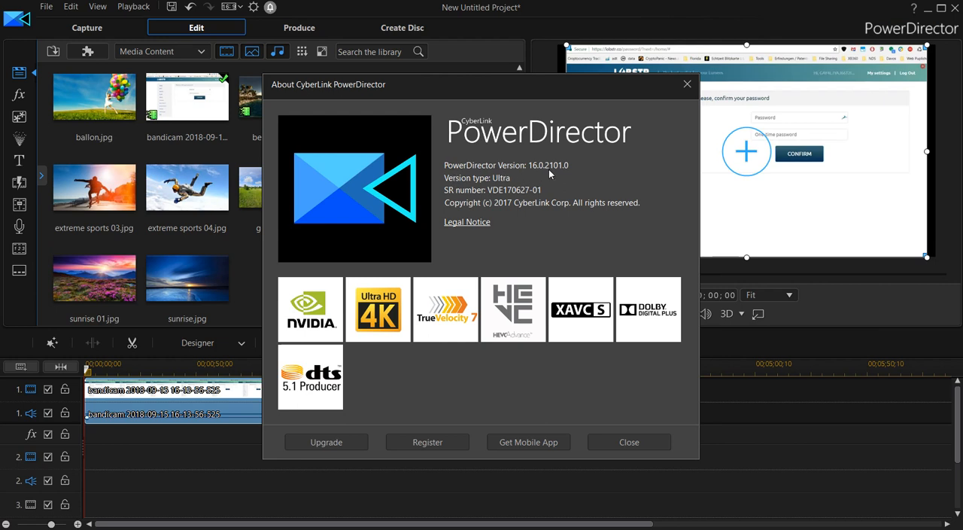
left_click(687, 84)
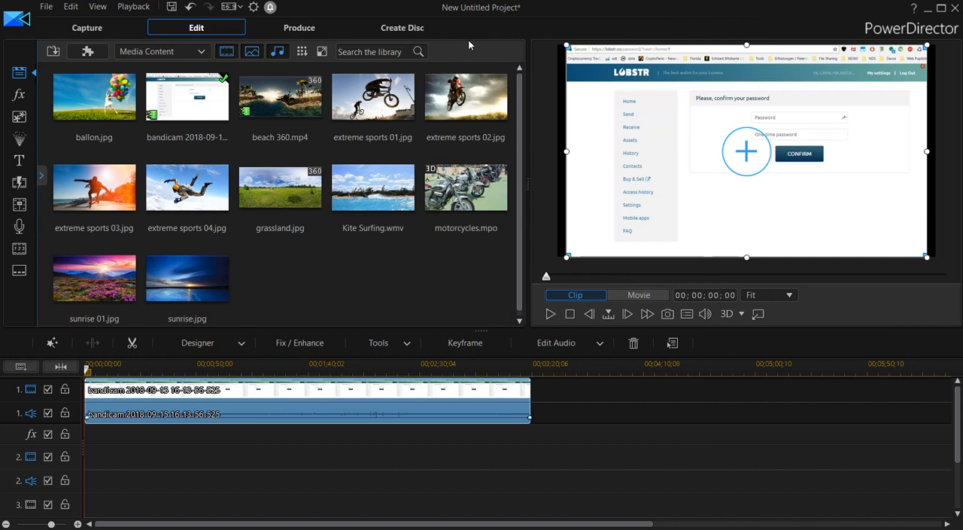
left_click(271, 9)
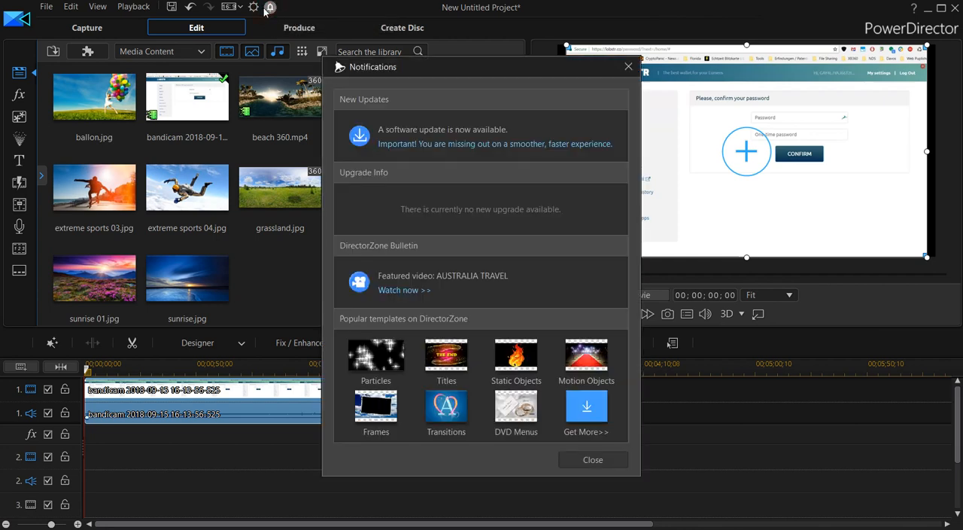
left_click(628, 67)
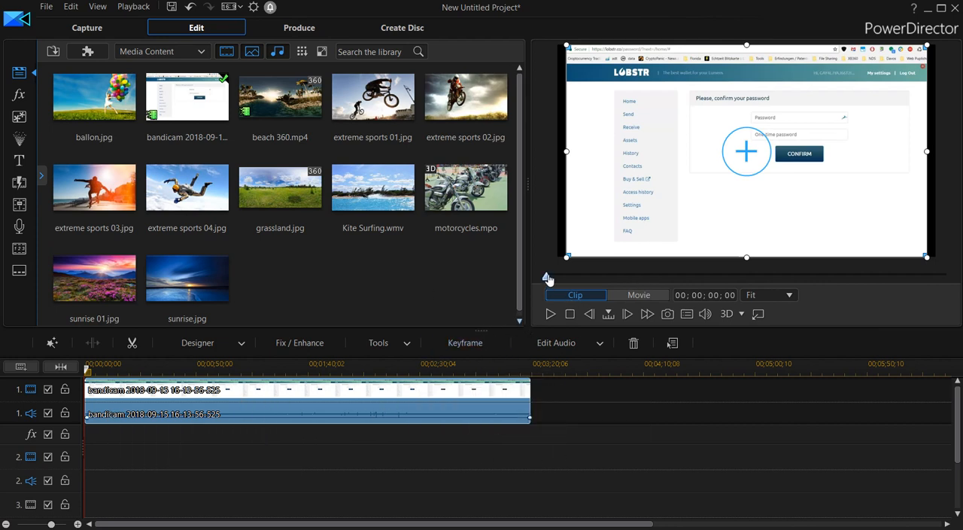
Open the clip in Motion Tracker at 00;02;36;29 and fit the selection box around the autofill entry below the password field
left_click_drag(547, 279, 861, 286)
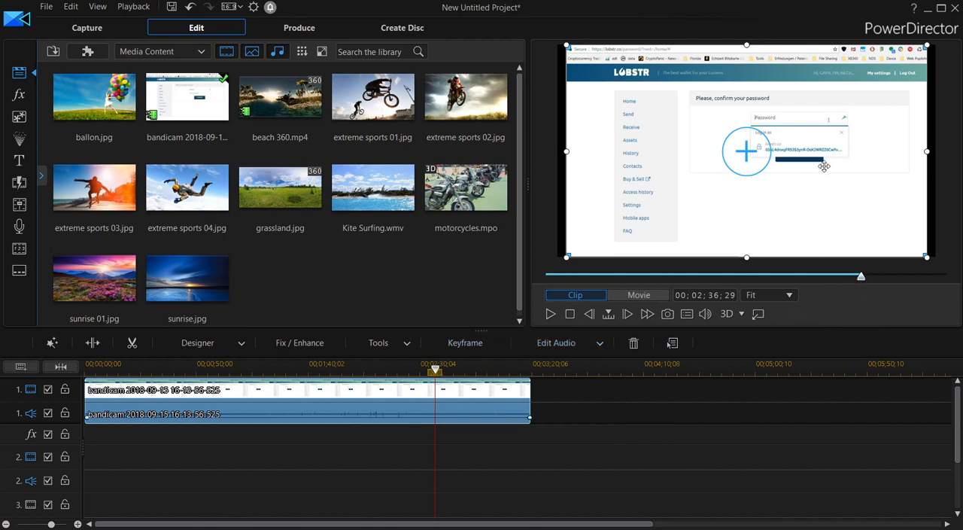
left_click(407, 343)
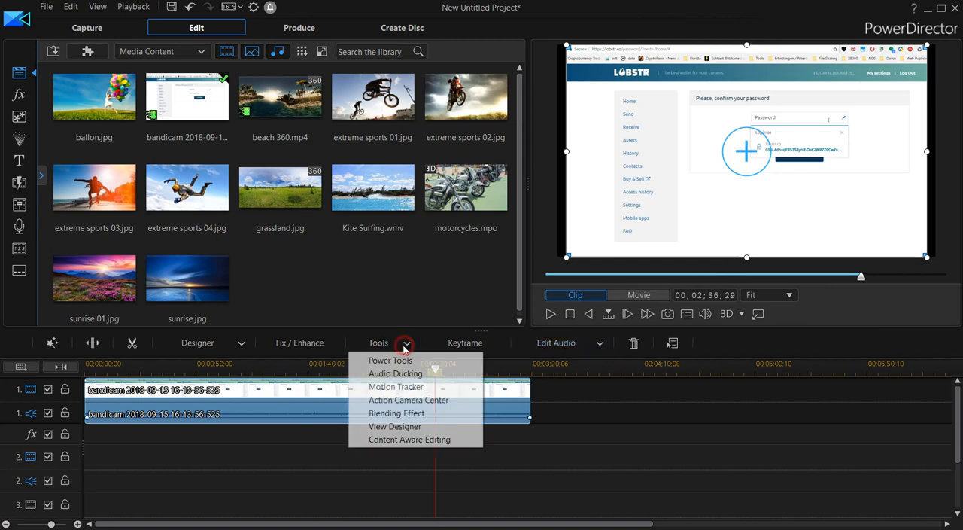
left_click(404, 387)
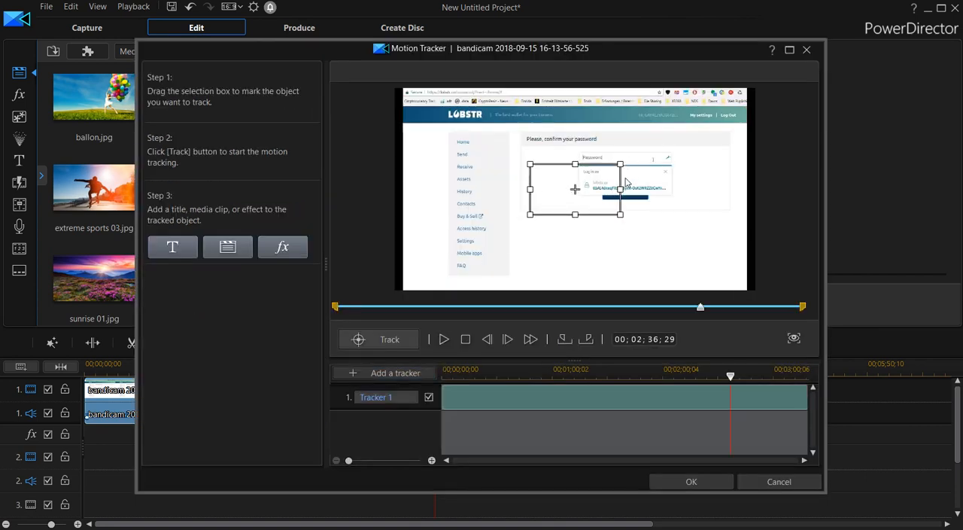
left_click_drag(622, 162, 675, 196)
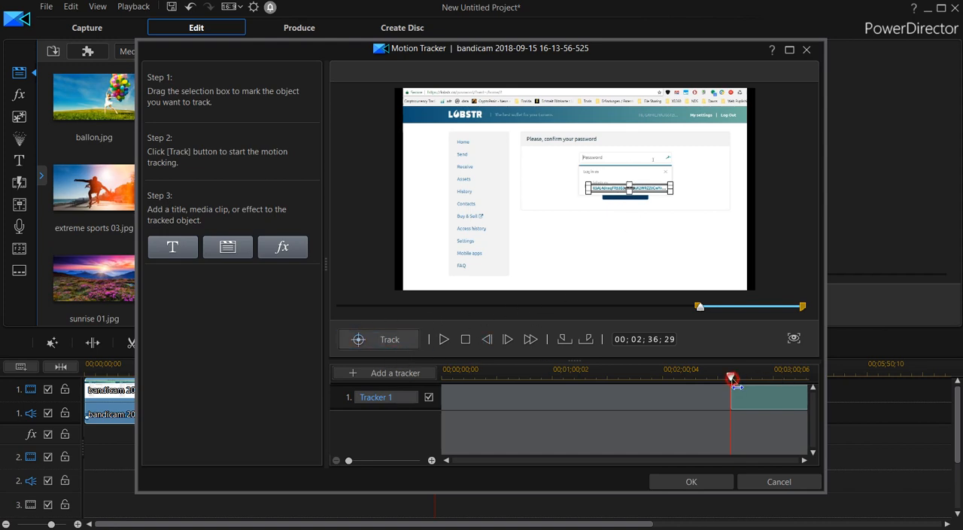
Limit Tracker 1's range to 00;02;30;03 through 00;02;40;02
left_click_drag(735, 385, 724, 383)
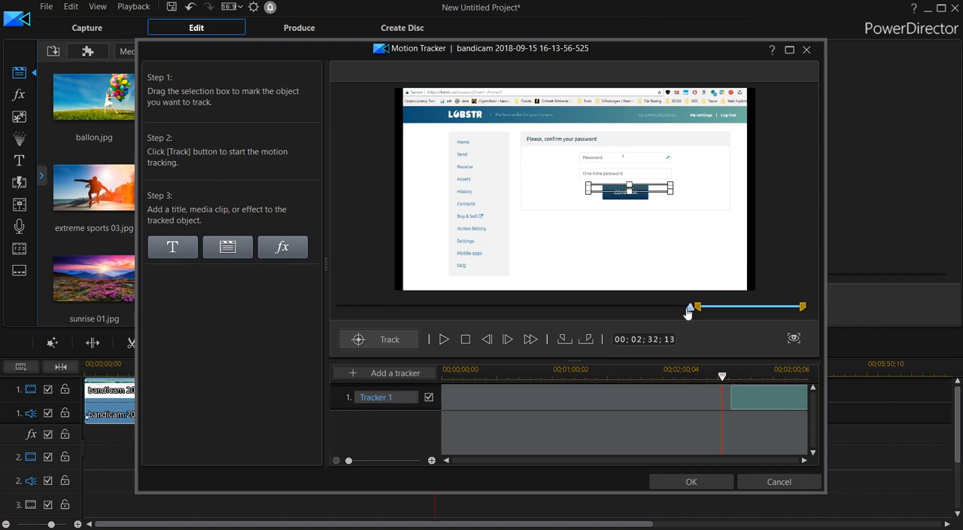
left_click(565, 339)
left_click_drag(806, 307, 708, 311)
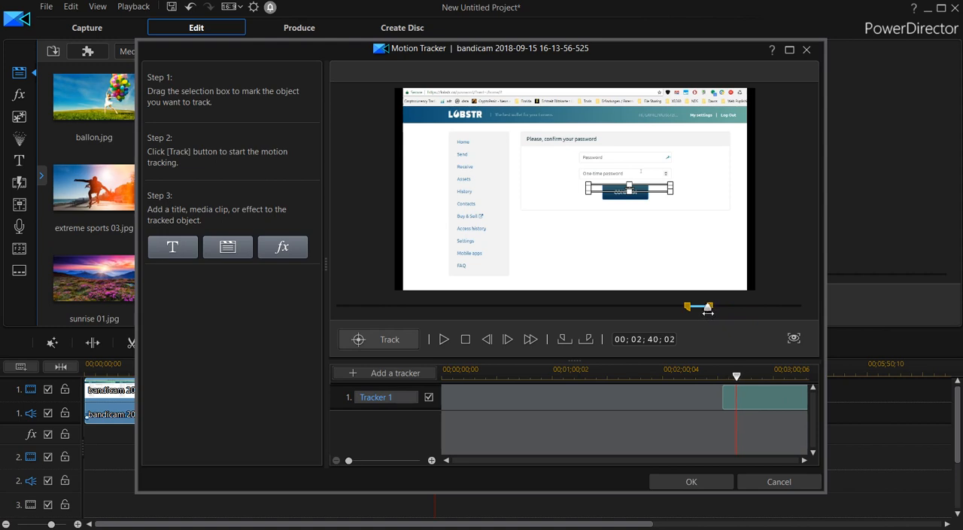
left_click_drag(708, 312, 683, 308)
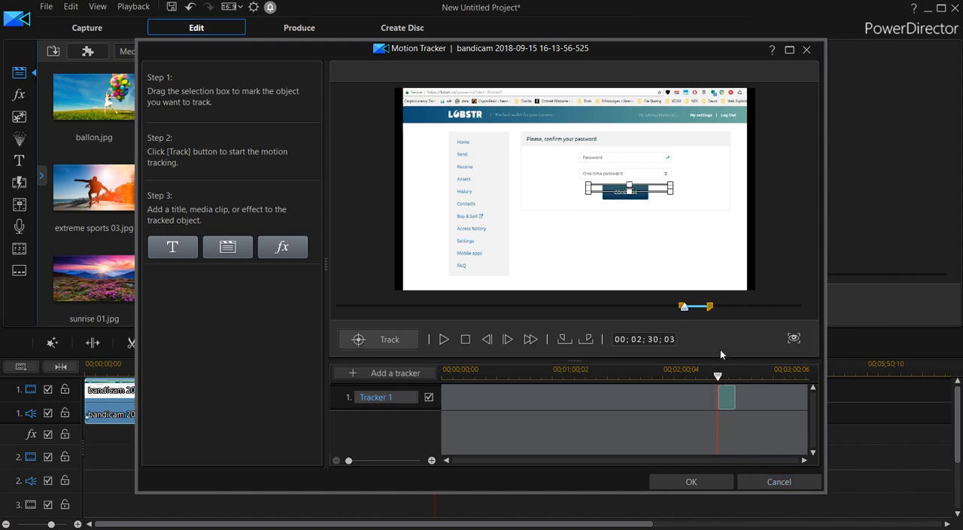
Try to track the autofill entry over Tracker 1's range and review the tracked section
left_click(432, 460)
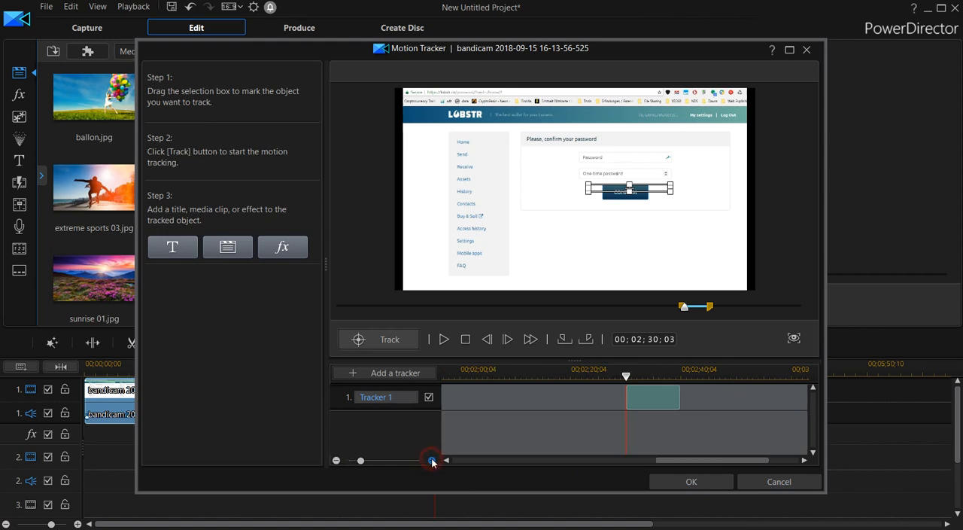
left_click(432, 460)
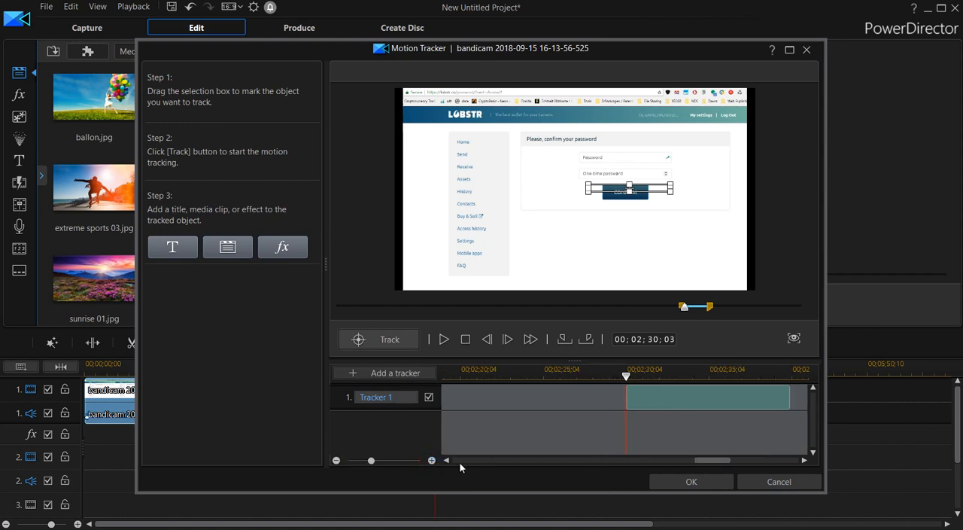
scroll(725, 460, "right", 2)
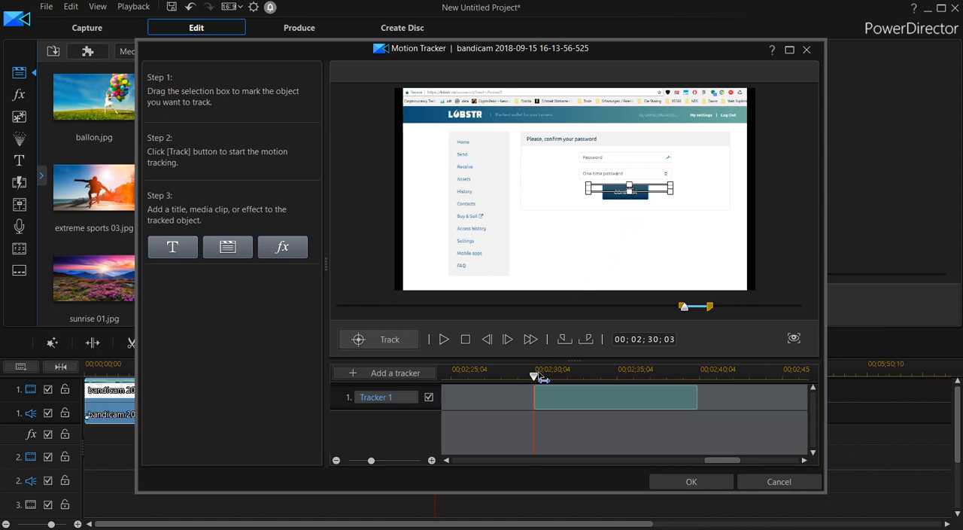
left_click_drag(684, 309, 697, 315)
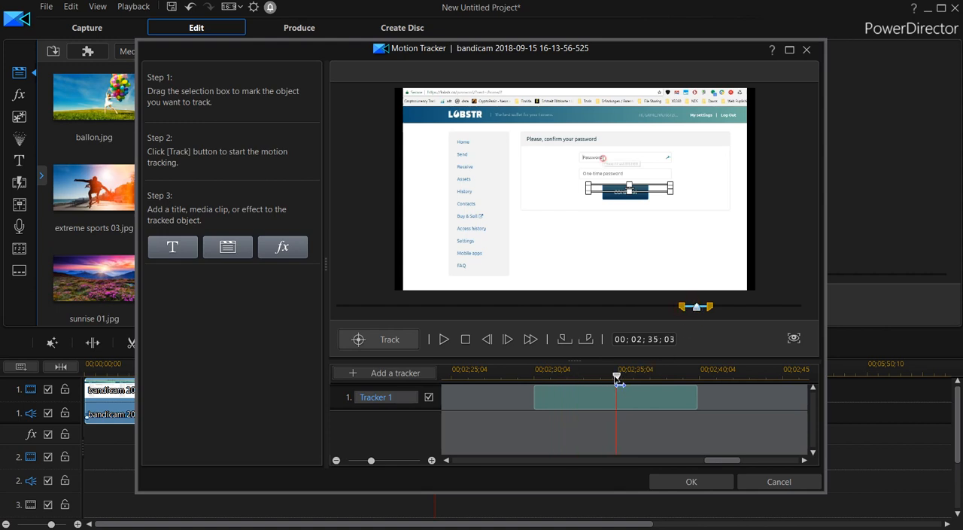
left_click_drag(617, 377, 651, 384)
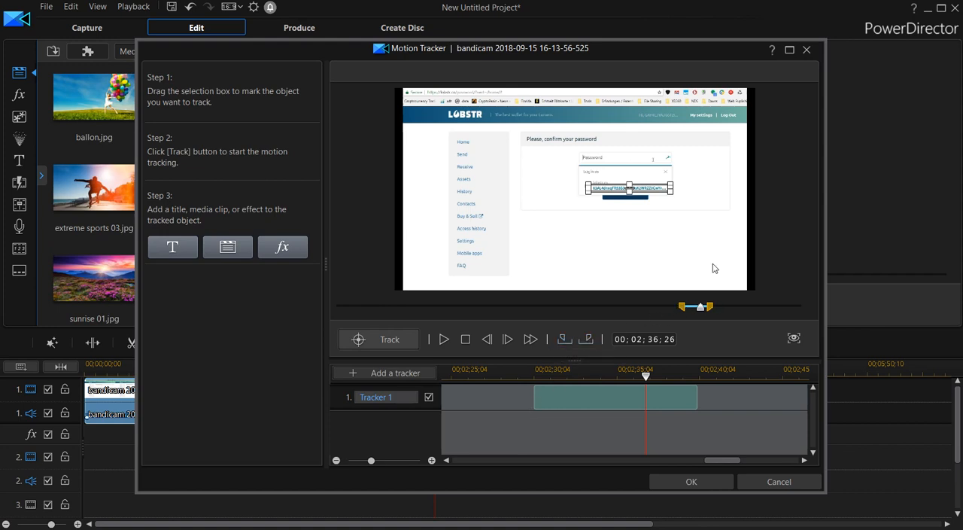
left_click(392, 344)
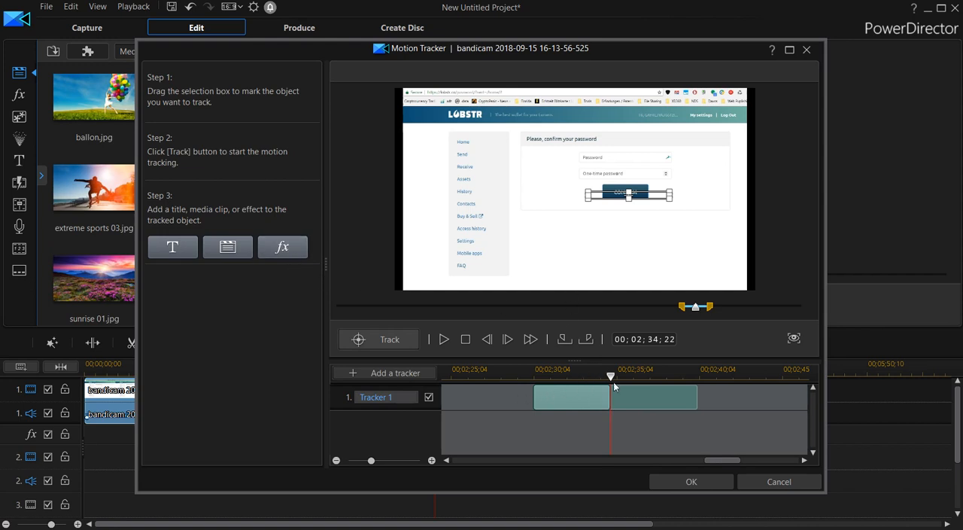
mouse_move(612, 377)
left_mouse_down()
mouse_move(528, 383)
mouse_move(646, 383)
mouse_move(596, 382)
mouse_move(621, 377)
left_mouse_up()
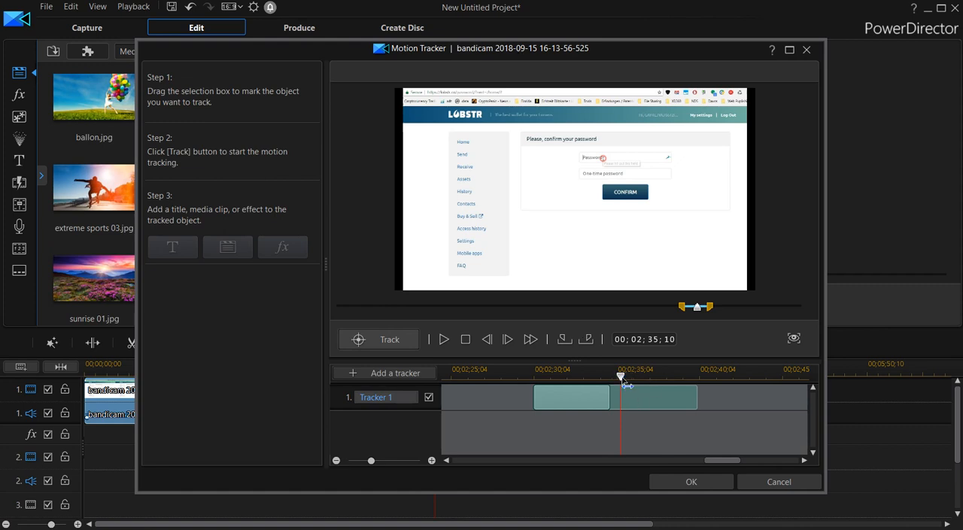
Fit Tracker 1's selection box around the LOBSTR logo at 00;02;30;03, track it, and check the tracked section
left_click_drag(621, 376, 534, 377)
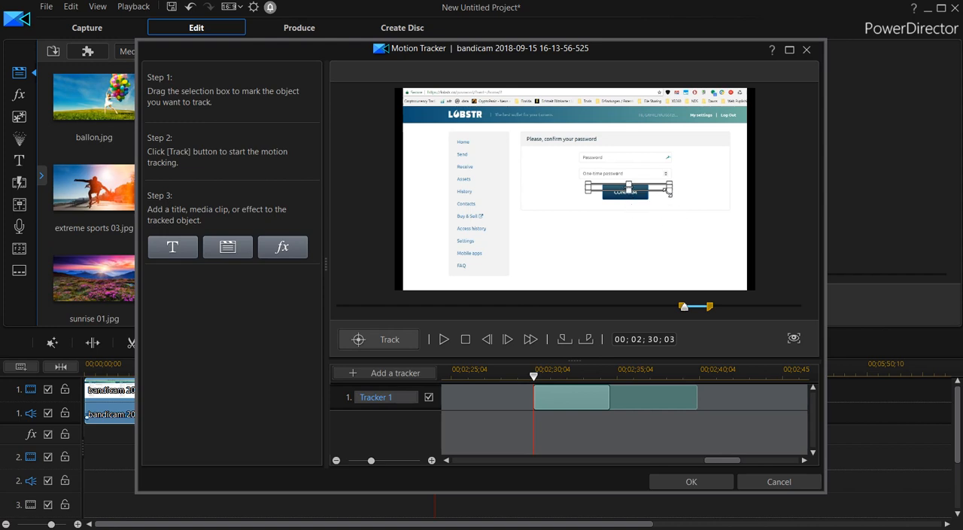
left_click_drag(669, 191, 650, 203)
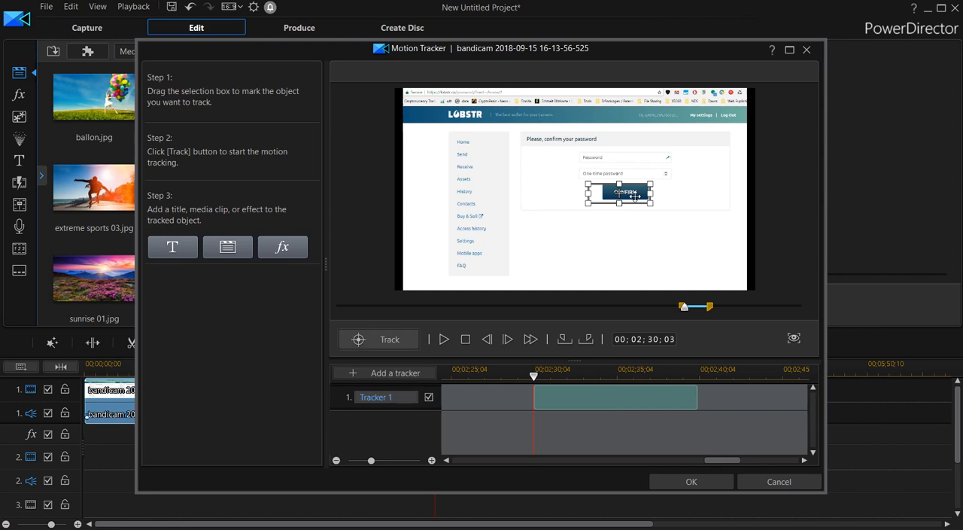
left_click_drag(635, 195, 492, 125)
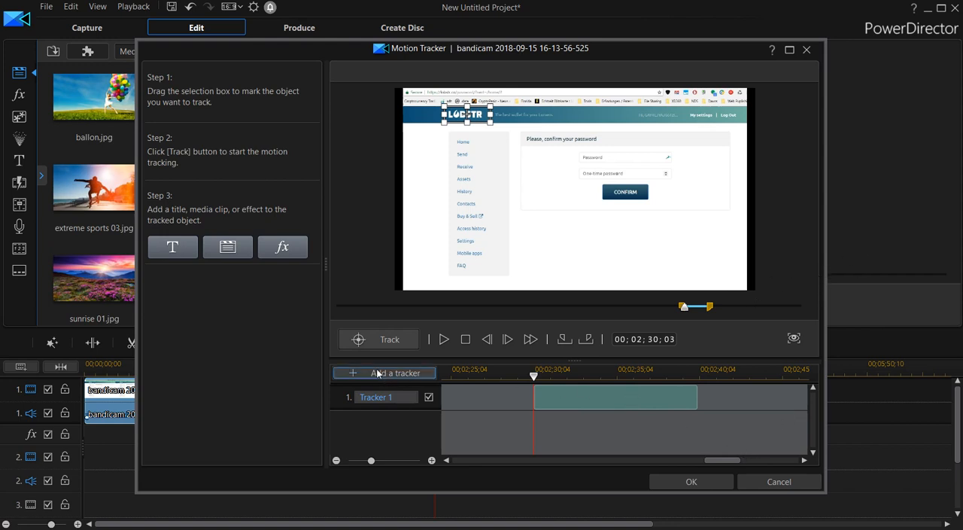
left_click(384, 341)
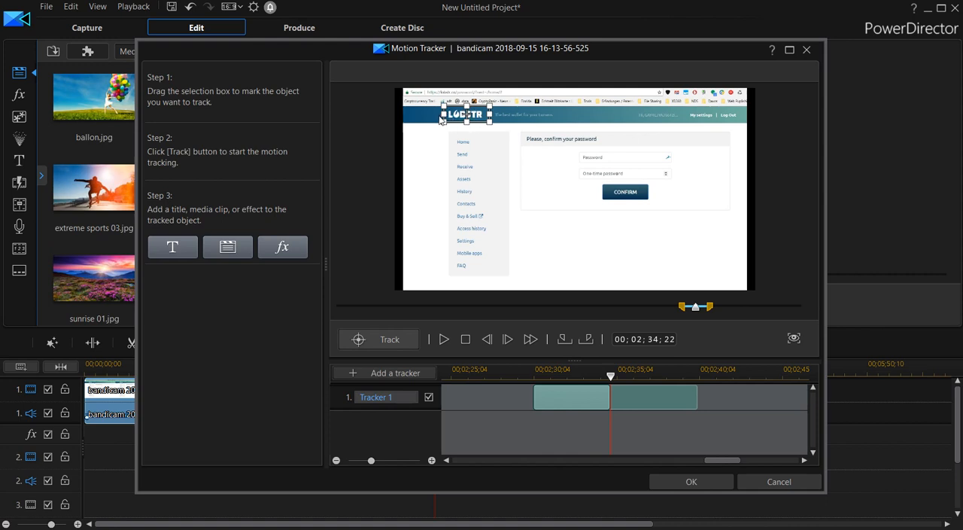
left_click(608, 374)
mouse_move(597, 379)
left_mouse_down()
mouse_move(623, 379)
mouse_move(603, 379)
left_mouse_up()
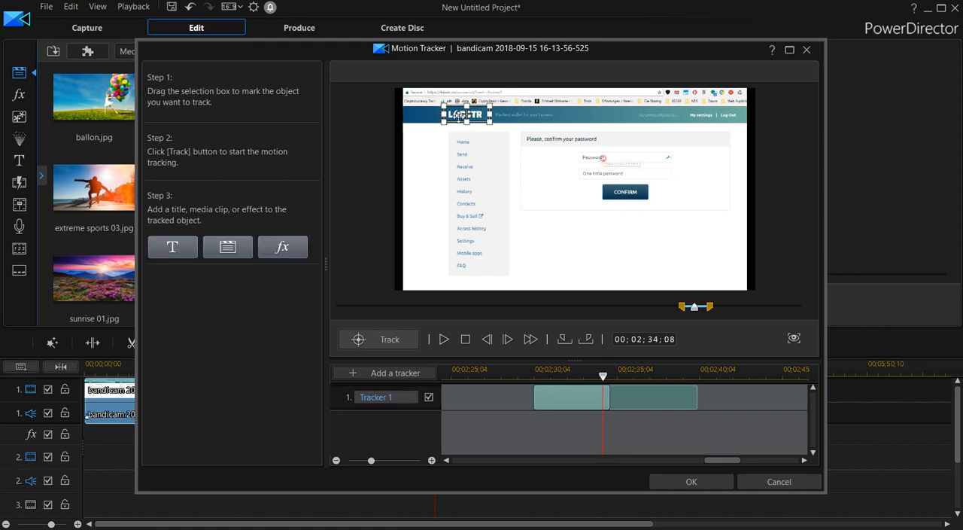
mouse_move(607, 380)
left_mouse_down()
mouse_move(622, 380)
mouse_move(601, 380)
left_mouse_up()
left_click_drag(621, 389, 579, 382)
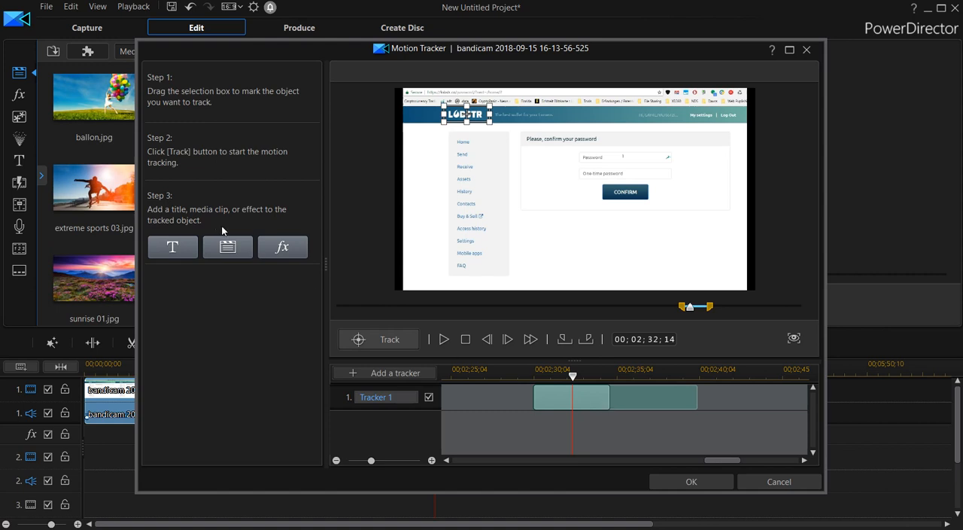
Add a Blur effect with a Box mask to Tracker 1 and place it over the one-time password field
left_click(284, 248)
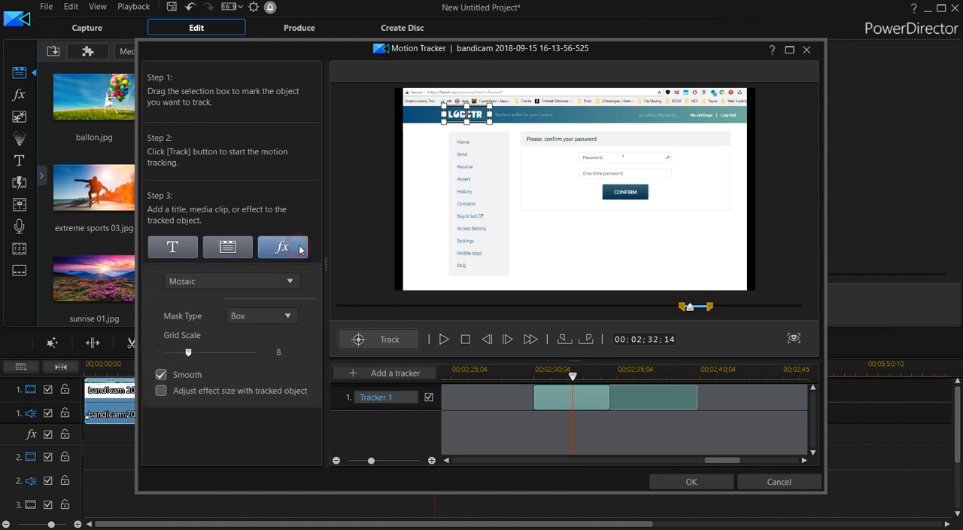
left_click(241, 283)
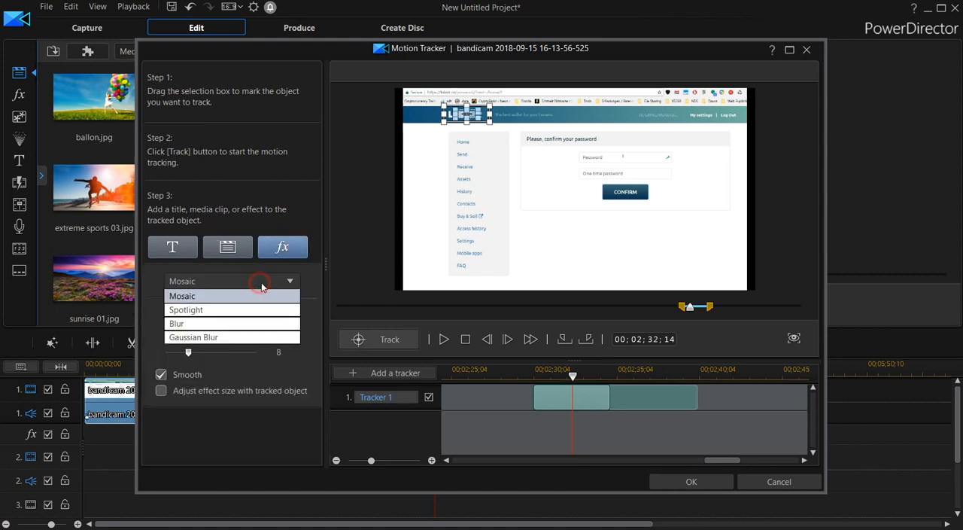
left_click(189, 329)
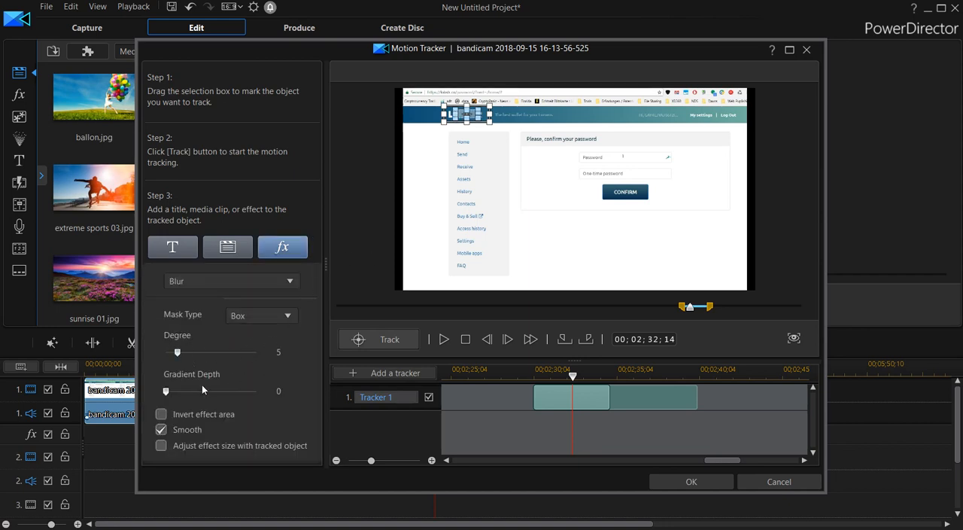
left_click(286, 319)
left_click(287, 321)
left_click_drag(469, 113, 626, 176)
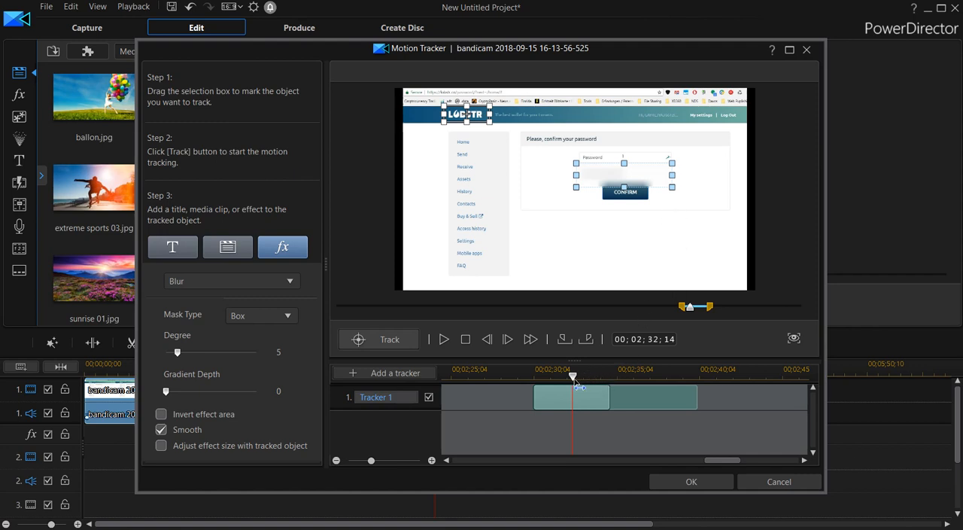
Add a second tracker and limit its range to 00;02;34;18 through 00;03;04;10
left_click_drag(573, 377, 650, 397)
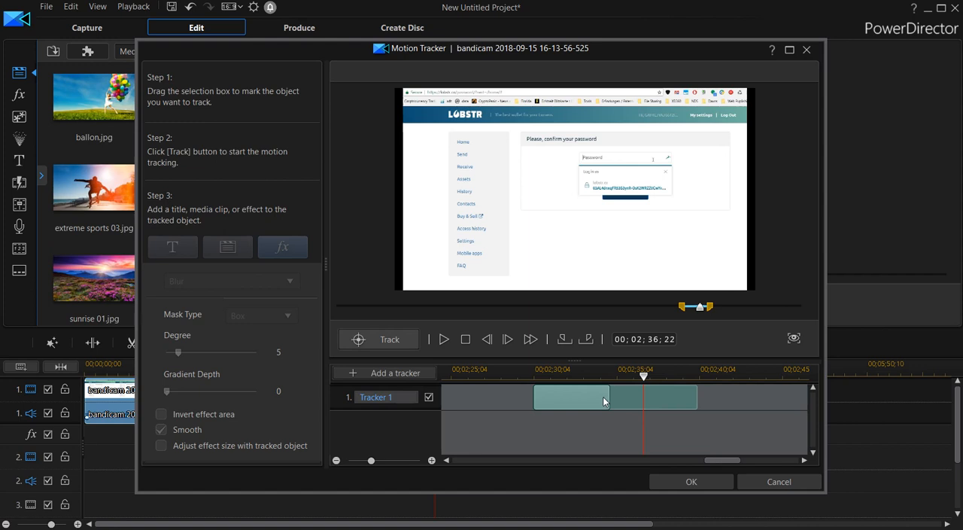
left_click_drag(644, 376, 638, 386)
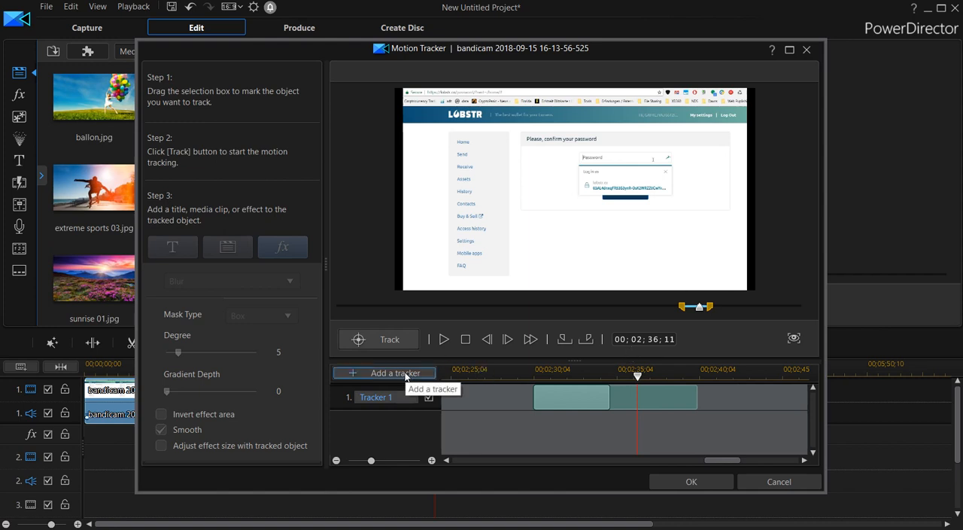
left_click(405, 373)
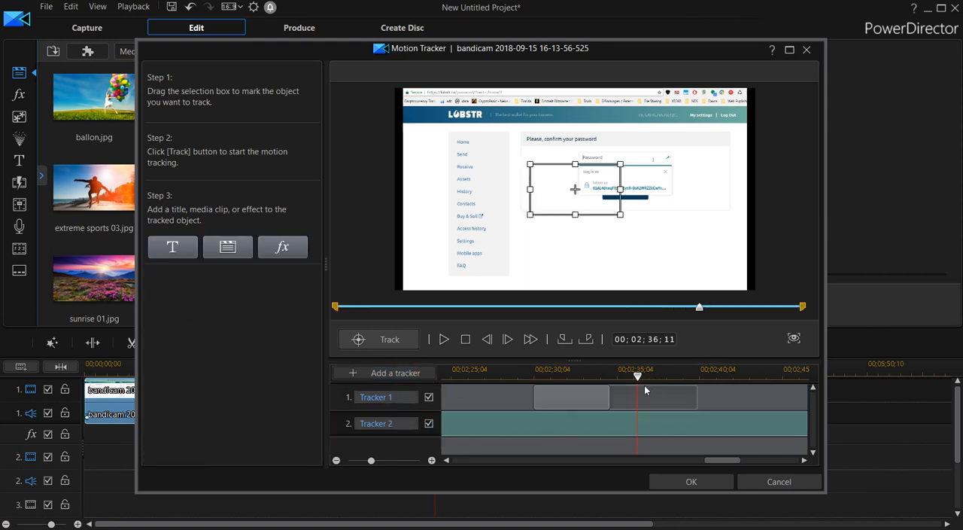
left_click_drag(636, 374, 611, 384)
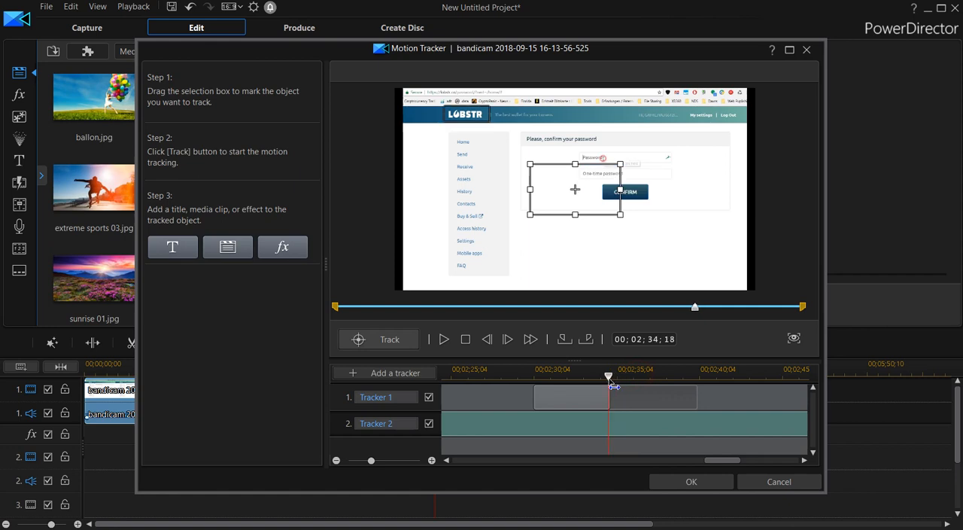
left_click(562, 340)
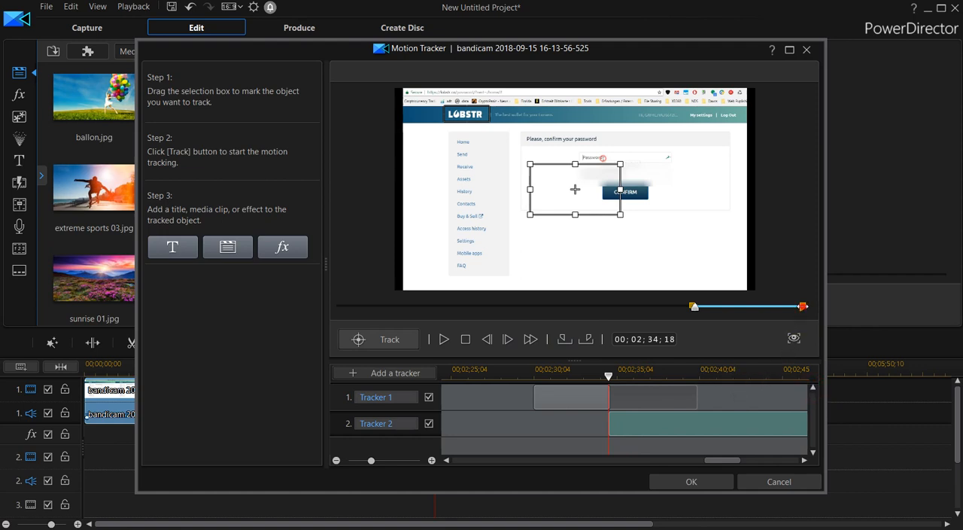
mouse_move(804, 307)
left_mouse_down()
mouse_move(753, 307)
mouse_move(766, 307)
left_mouse_up()
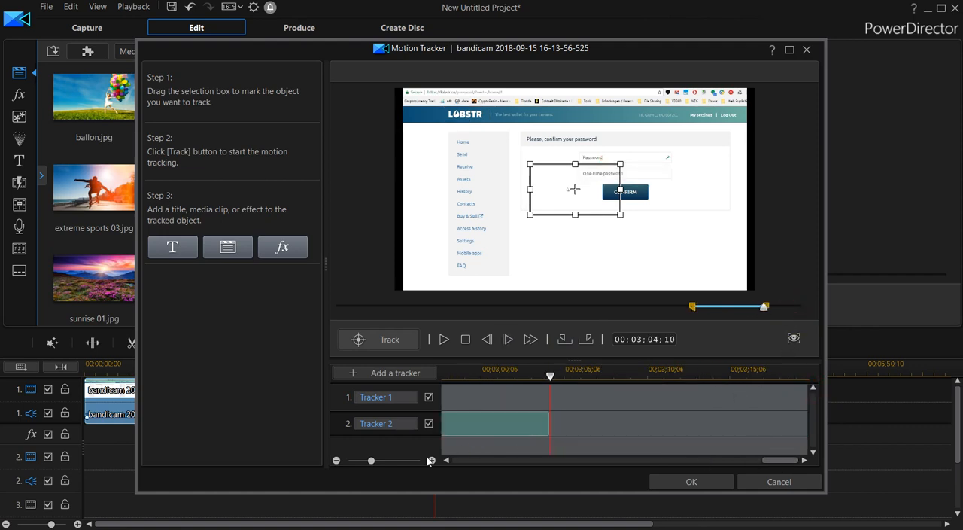
left_click(336, 460)
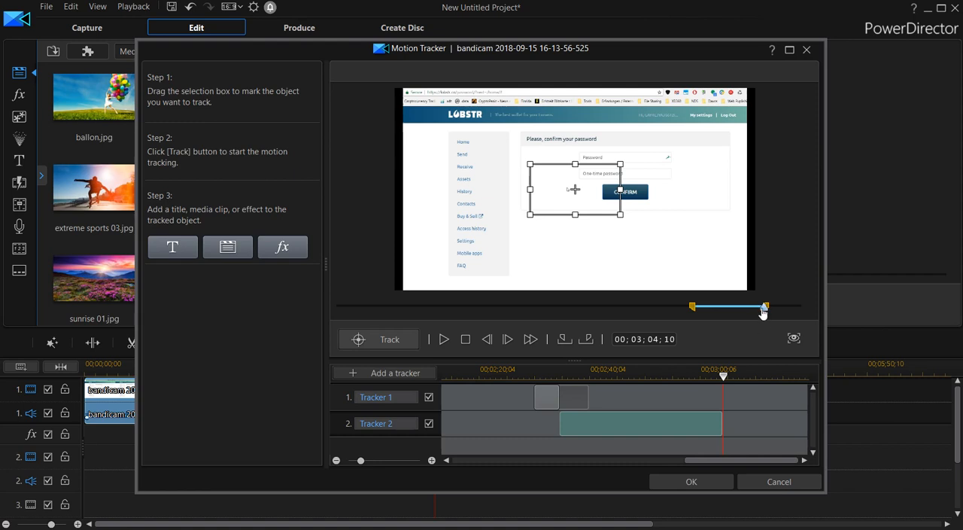
Limit Tracker 2's range to 00;02;33;28 through 00;02;40;02
left_click_drag(762, 313, 708, 318)
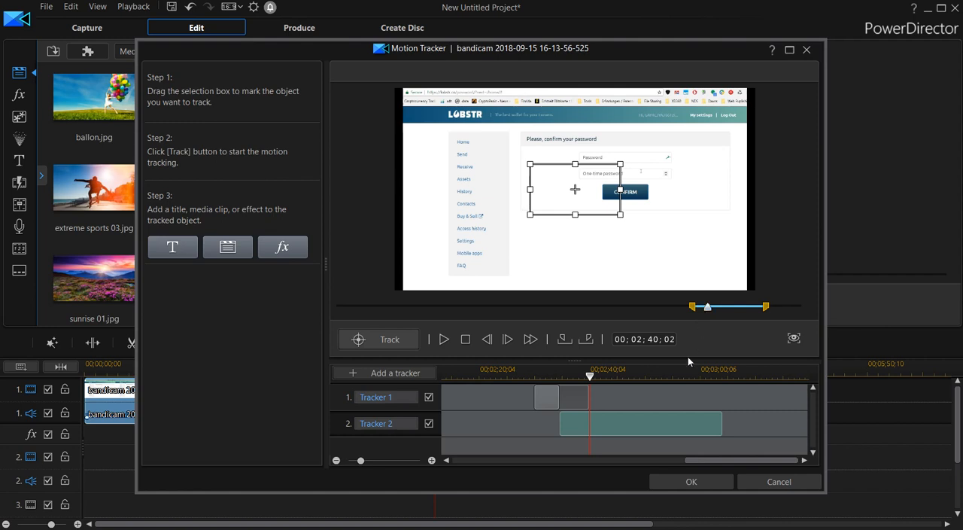
left_click(586, 340)
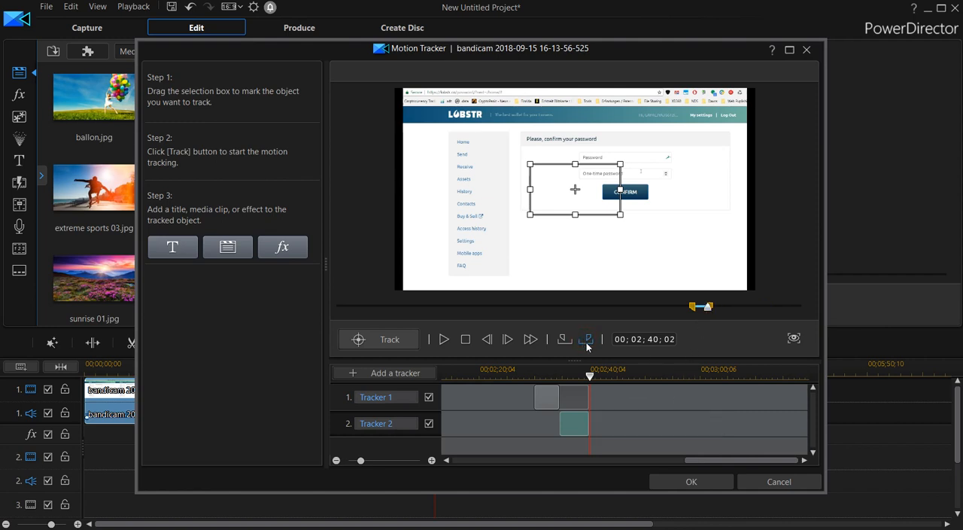
left_click_drag(592, 385, 560, 386)
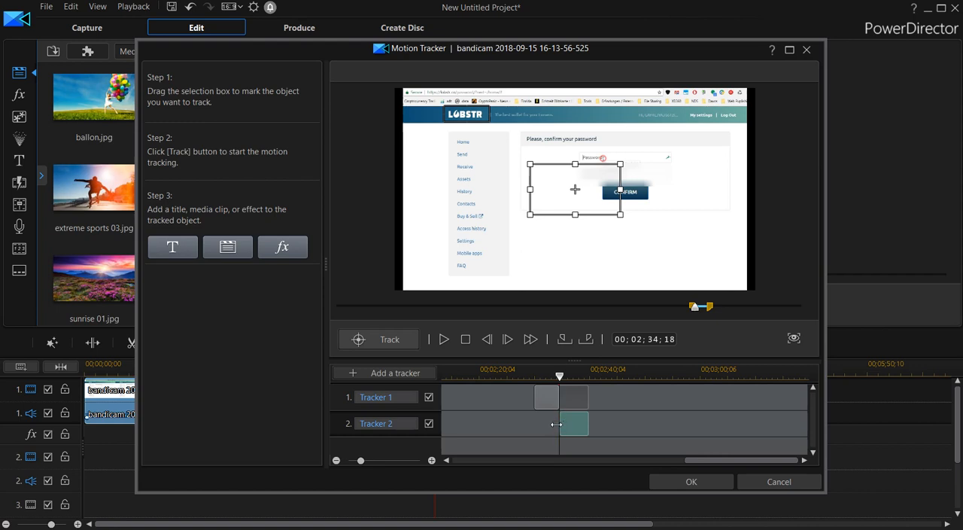
left_click_drag(556, 425, 555, 425)
Try to track the LOBSTR logo with Tracker 2's selection box and inspect the tracked section on an enlarged timeline
left_click_drag(620, 215, 481, 117)
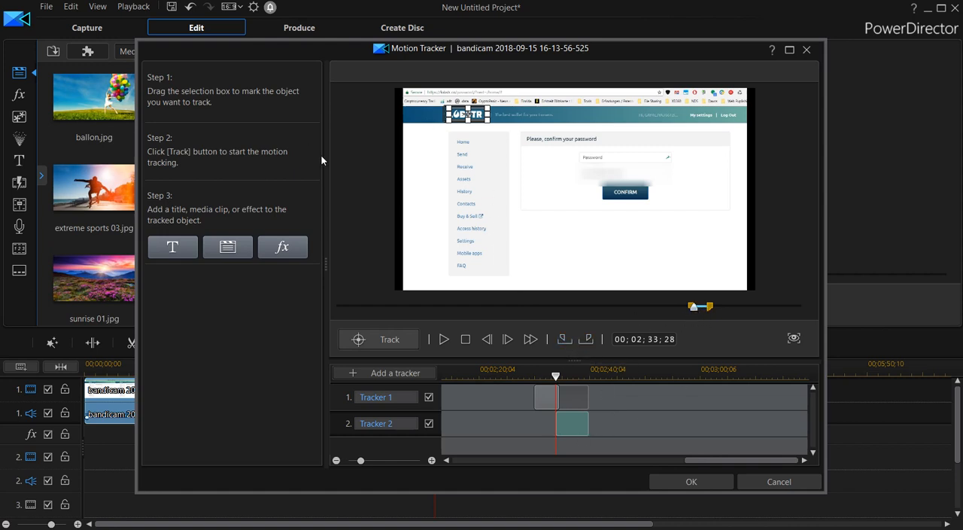
left_click(390, 339)
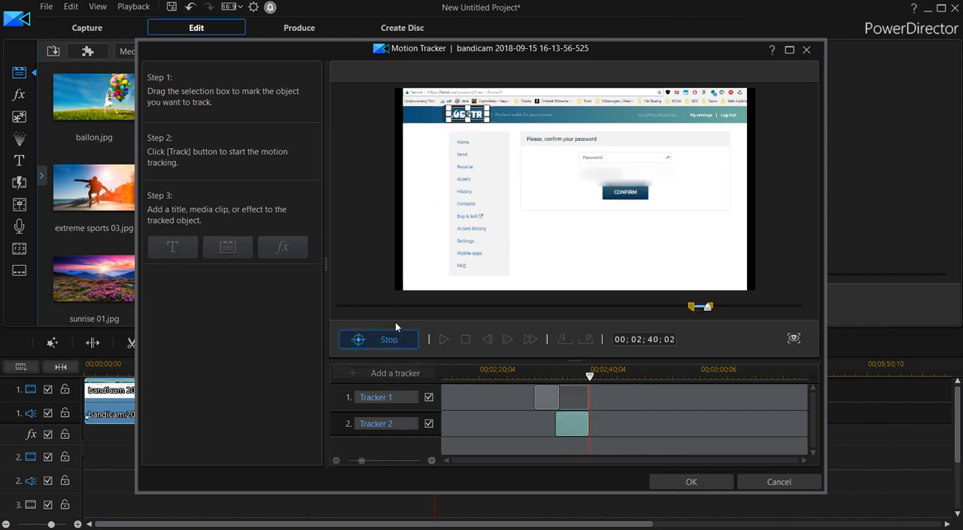
left_click(392, 337)
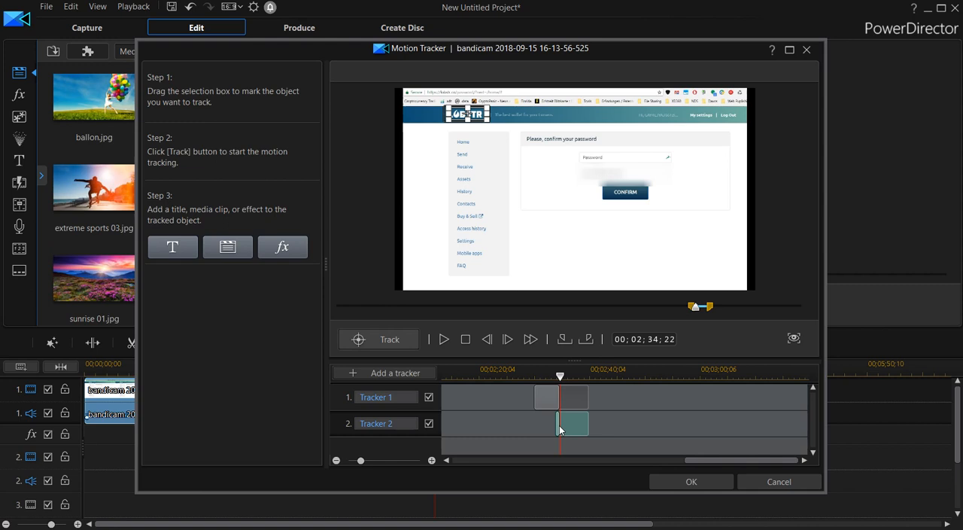
left_click(432, 460)
left_click_drag(707, 460, 734, 462)
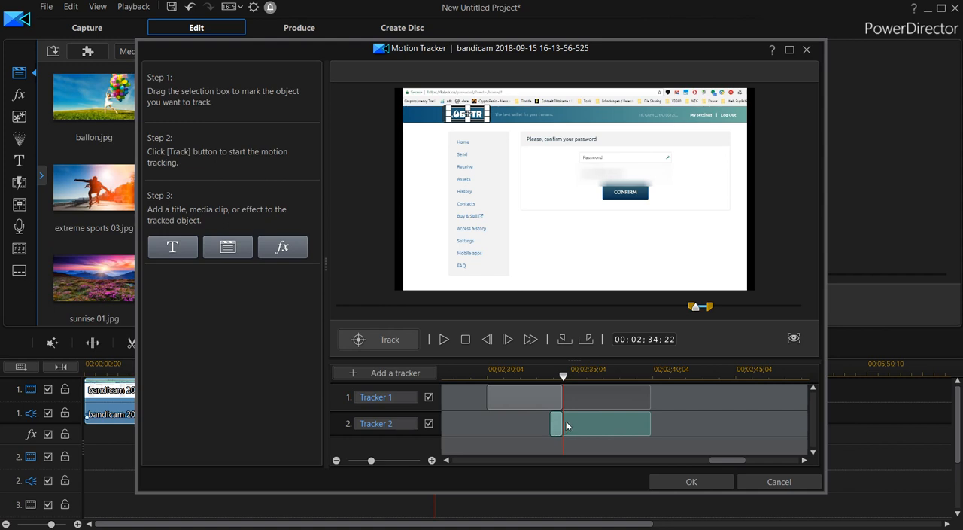
left_click_drag(568, 385, 583, 386)
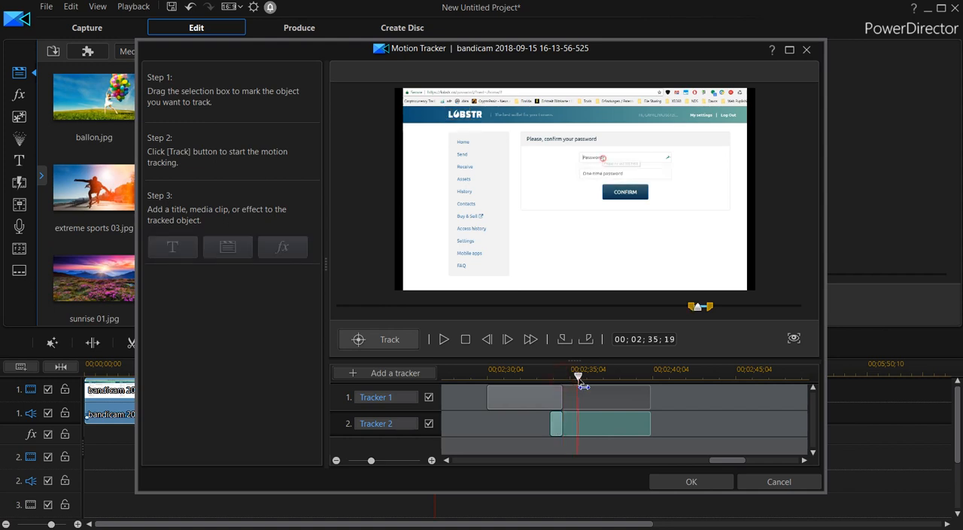
Try to track the blank page area below the password form with Tracker 2 from 00;02;33;28
left_click(558, 427)
left_click_drag(578, 375, 551, 388)
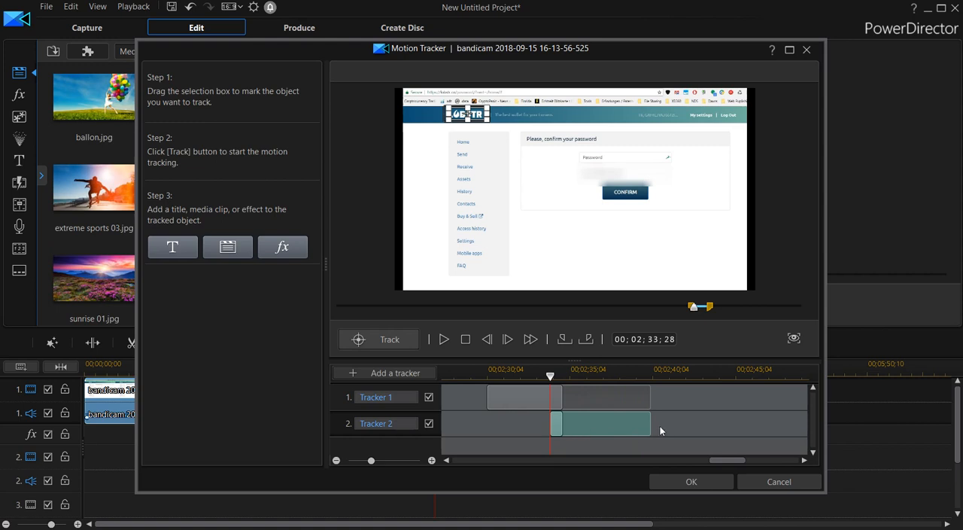
left_click(560, 426)
left_click_drag(556, 383, 562, 384)
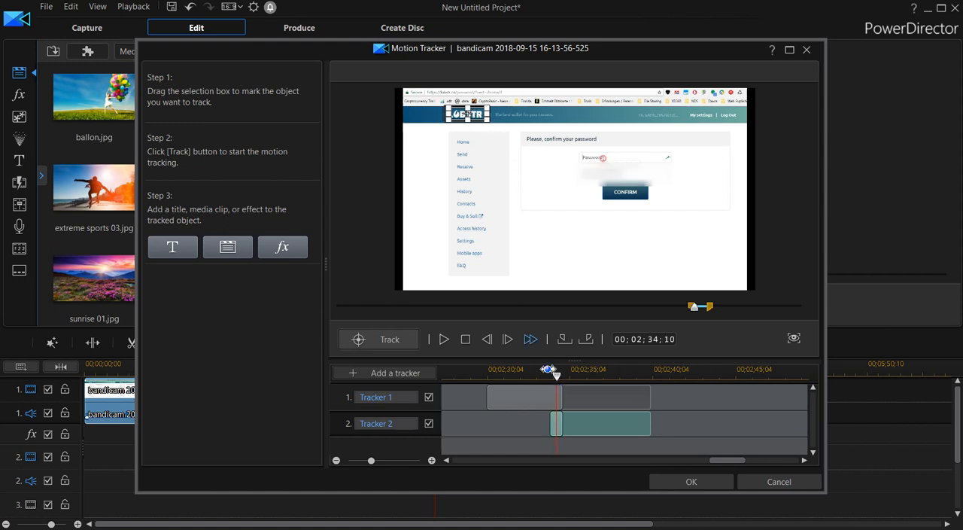
mouse_move(561, 381)
left_mouse_down()
mouse_move(572, 381)
mouse_move(550, 378)
left_mouse_up()
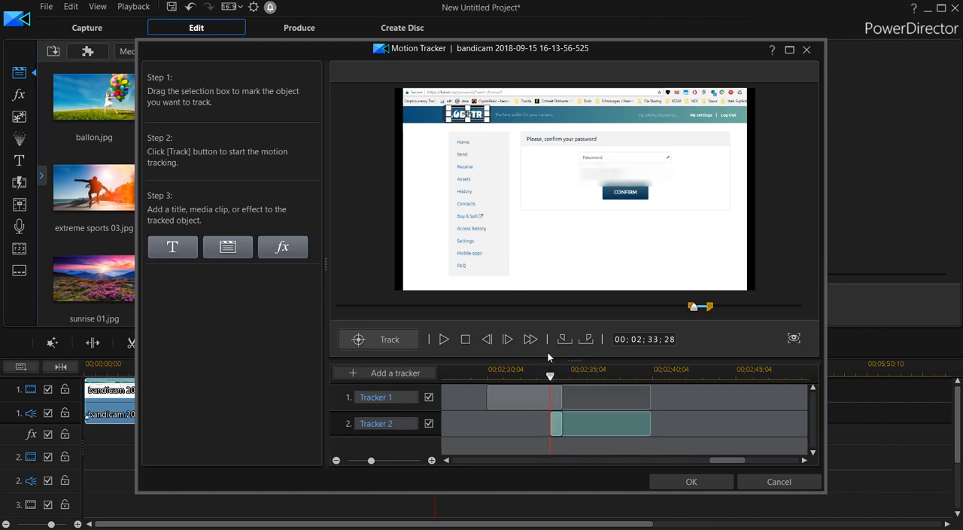
mouse_move(470, 113)
left_mouse_down()
mouse_move(588, 255)
mouse_move(562, 250)
left_mouse_up()
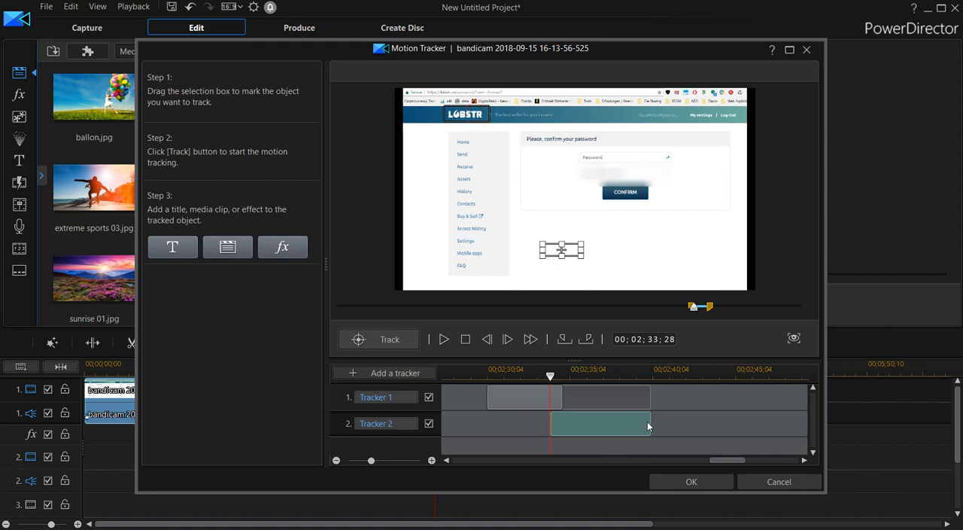
left_click(389, 343)
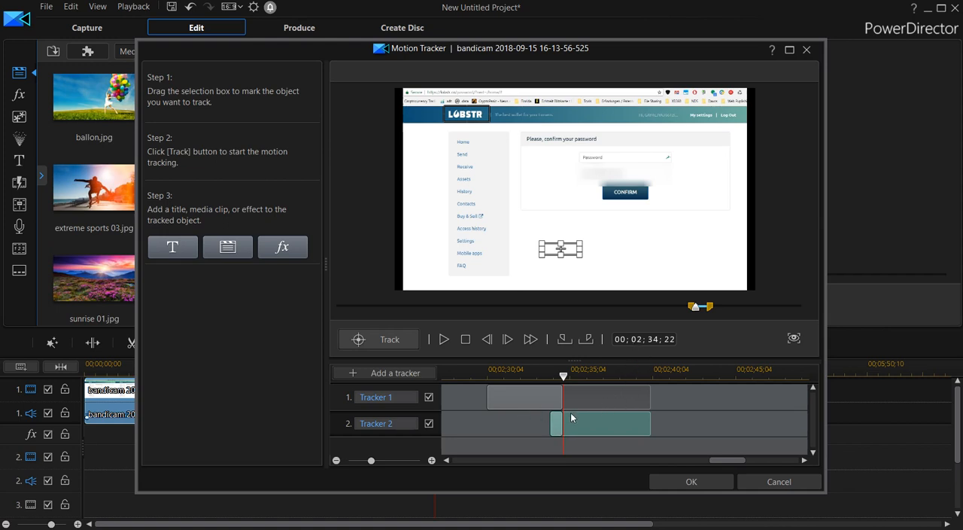
Try to track the Settings item in the web page's sidebar with Tracker 2
left_click_drag(561, 249, 468, 240)
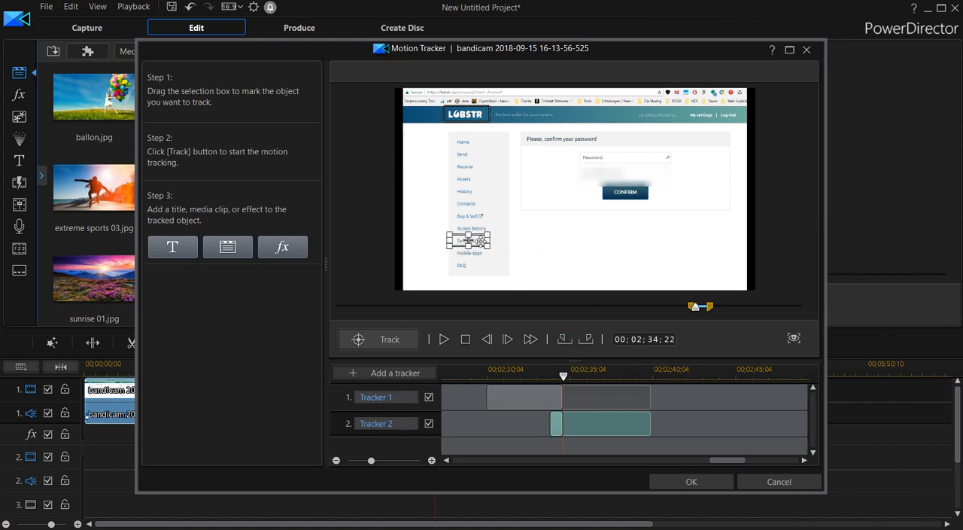
left_click(396, 340)
left_click(395, 341)
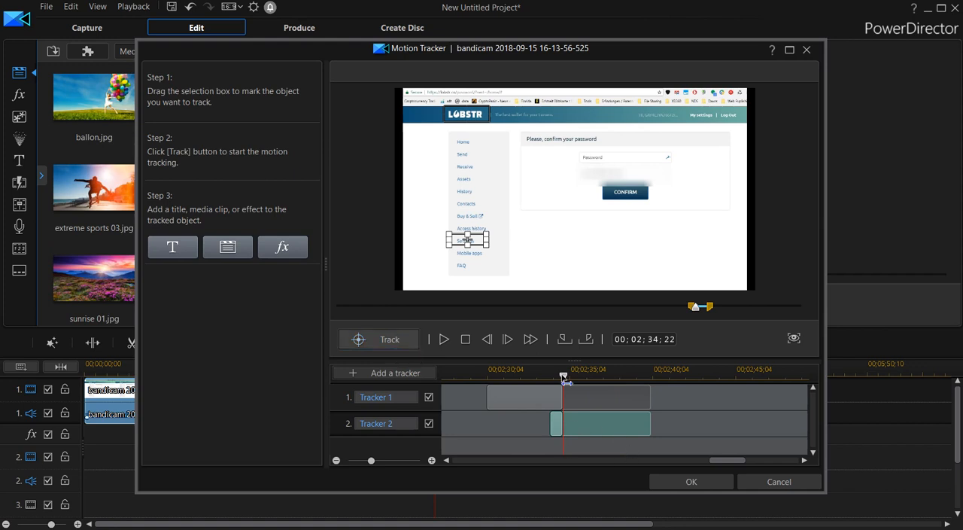
left_click_drag(564, 382, 525, 387)
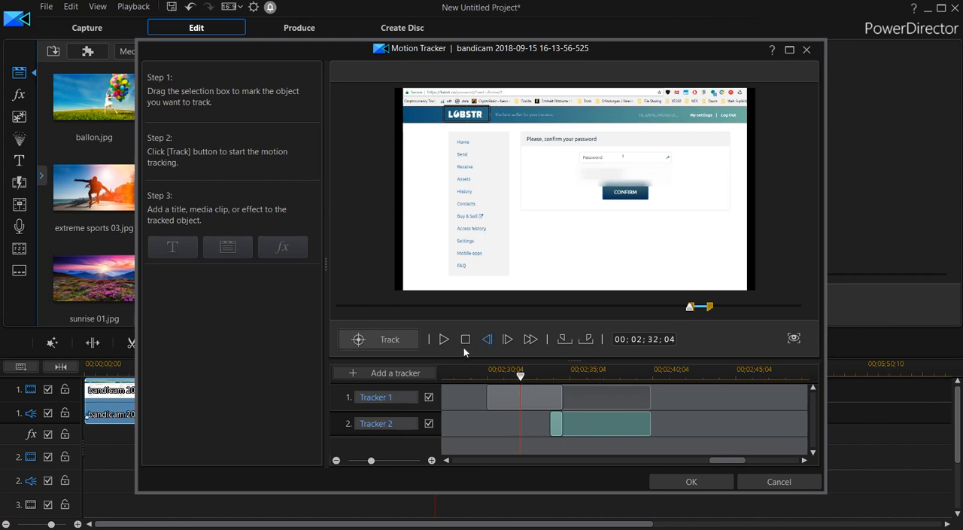
left_click(387, 339)
left_click(561, 416)
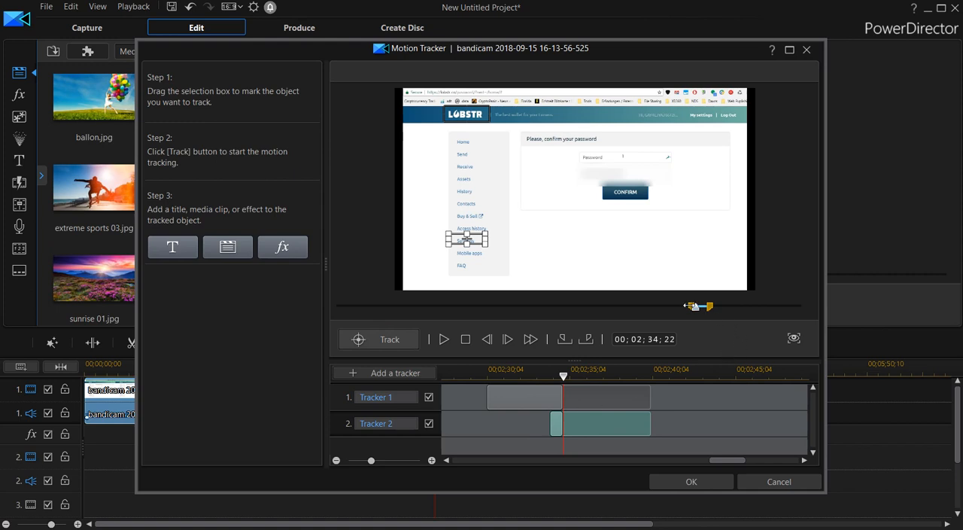
left_click_drag(695, 308, 689, 311)
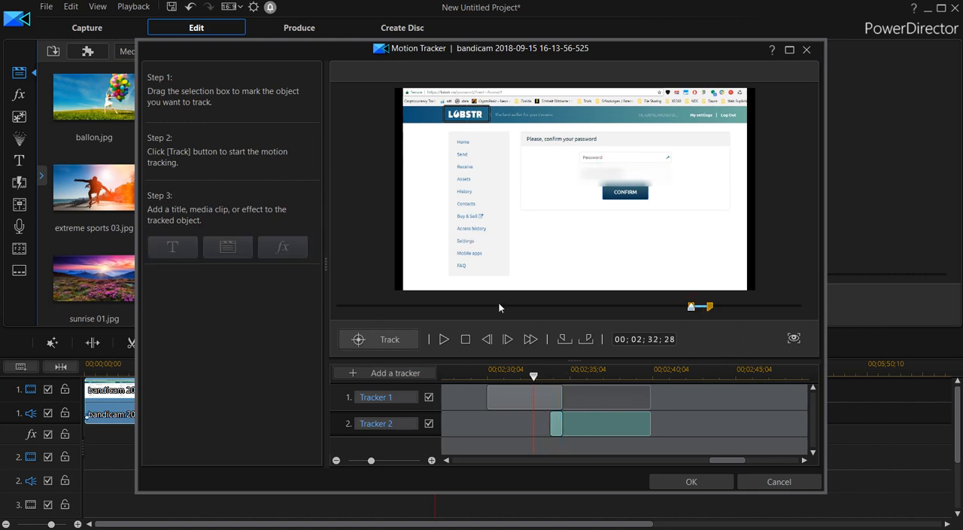
left_click(380, 341)
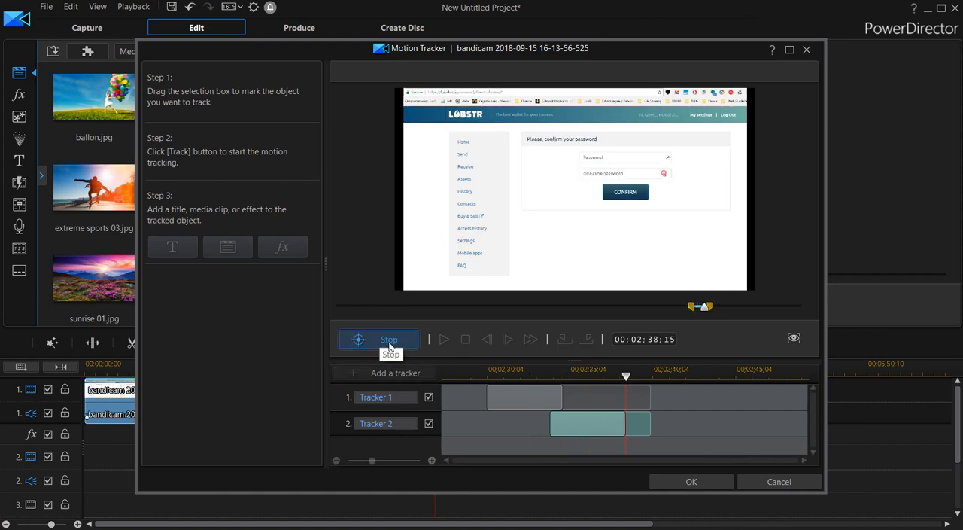
Start Tracker 2's range at 00;02;32;00, track the sidebar's Access history item, and review the tracked section
mouse_move(693, 312)
left_mouse_down()
mouse_move(685, 306)
mouse_move(690, 315)
left_mouse_up()
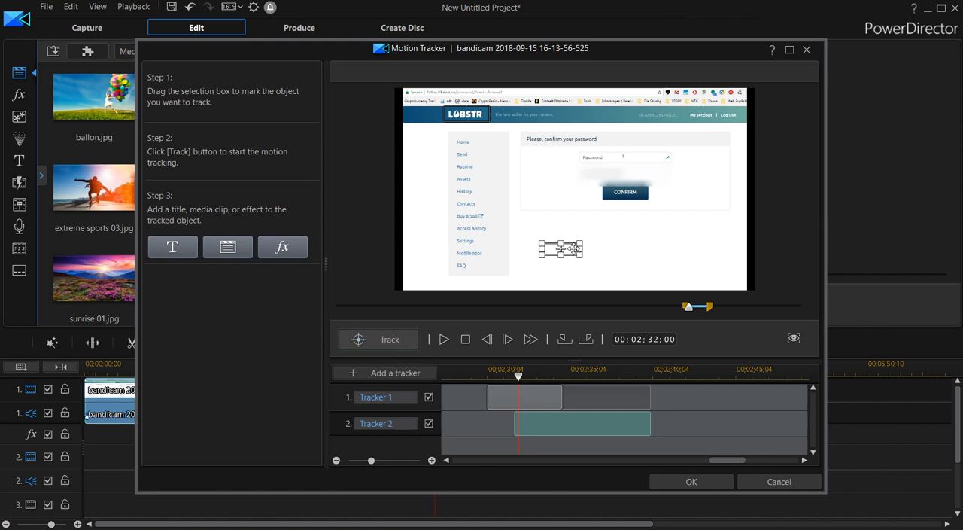
left_click_drag(572, 246, 483, 229)
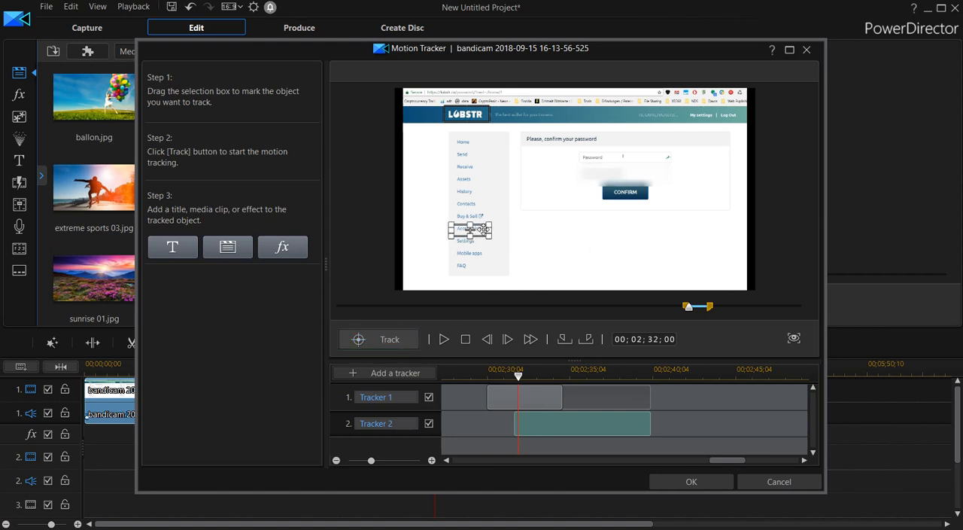
left_click(398, 339)
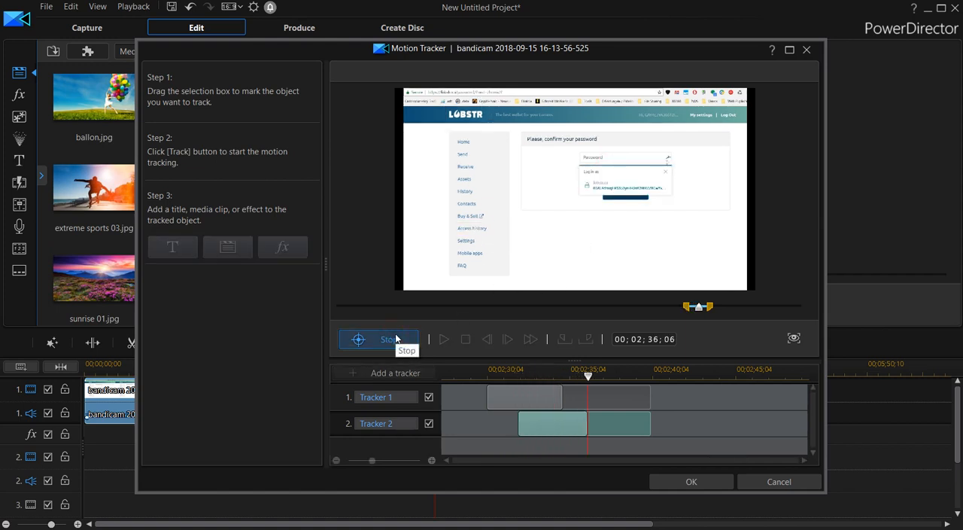
left_click(398, 339)
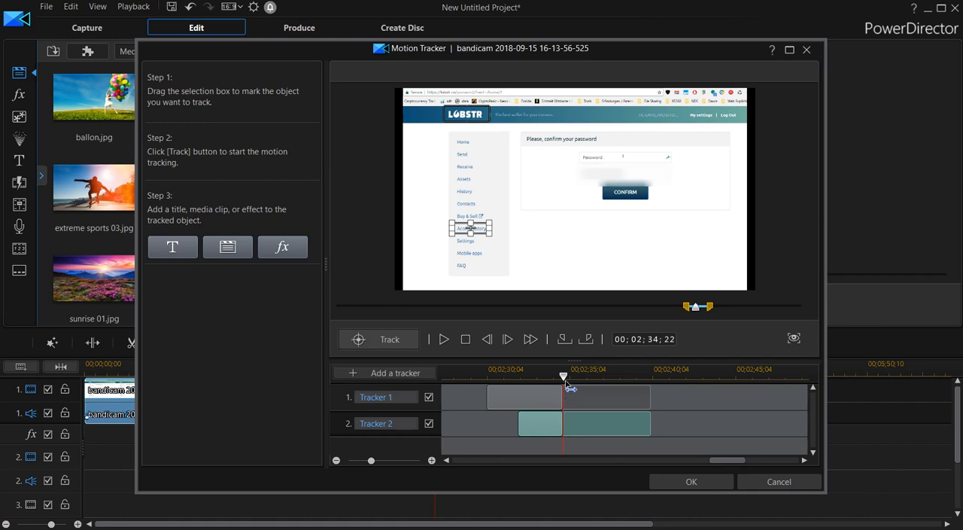
left_click_drag(570, 386, 603, 385)
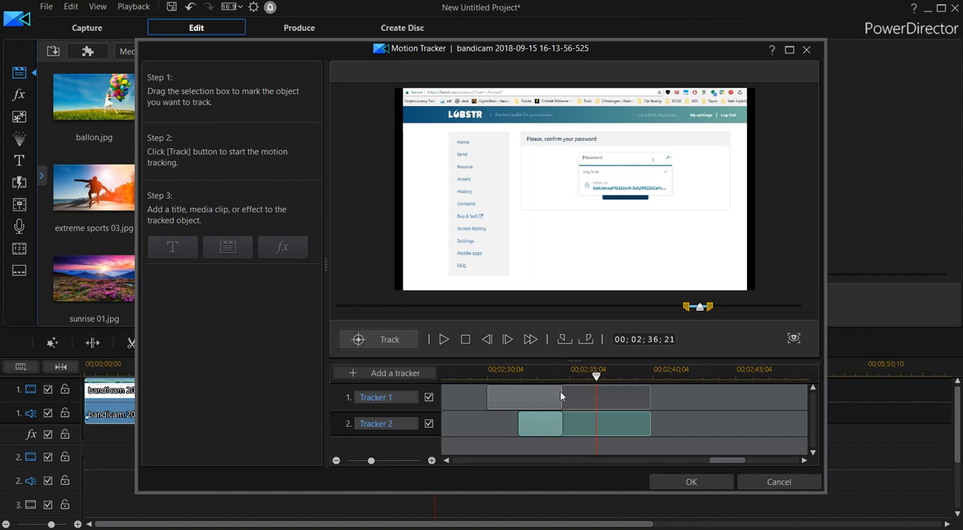
mouse_move(597, 375)
left_mouse_down()
mouse_move(529, 380)
mouse_move(598, 384)
mouse_move(547, 382)
left_mouse_up()
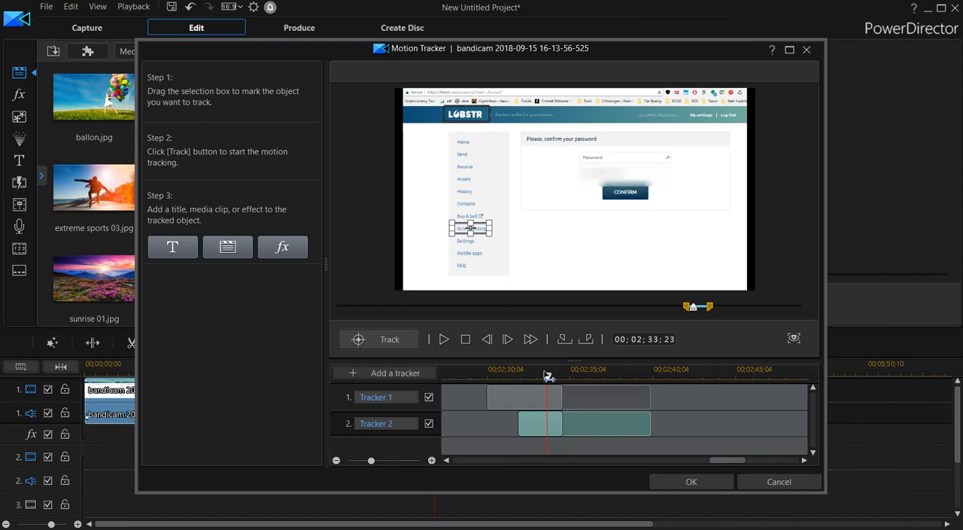
Enlarge Tracker 2's selection box around the Access history item at 00;02;33;08
mouse_move(548, 380)
left_mouse_down()
mouse_move(499, 379)
mouse_move(577, 381)
mouse_move(536, 383)
mouse_move(577, 380)
mouse_move(551, 380)
left_mouse_up()
left_click_drag(474, 228, 588, 231)
mouse_move(551, 375)
left_mouse_down()
mouse_move(562, 378)
mouse_move(539, 381)
left_mouse_up()
left_click_drag(488, 232, 495, 237)
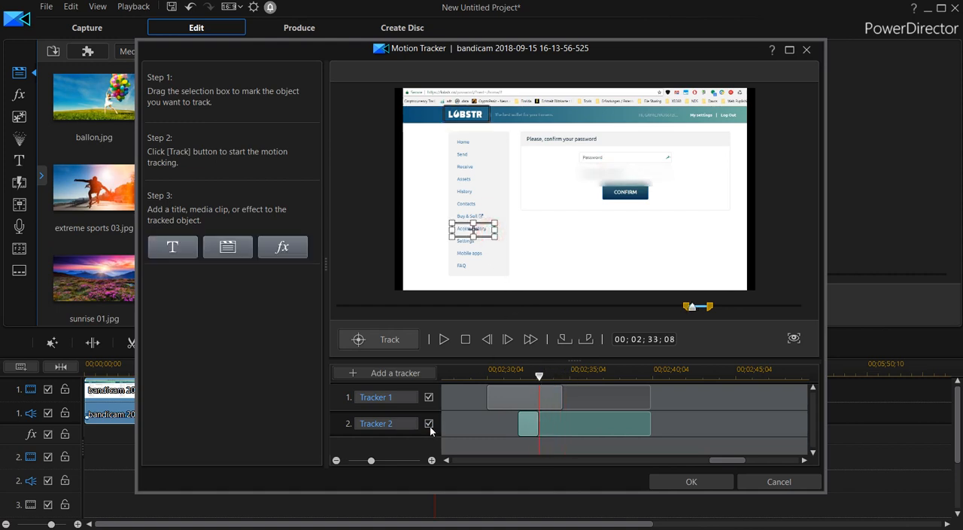
Add a third tracker and limit its range from 00;02;30;03 to just past Tracker 2's end
left_click(411, 374)
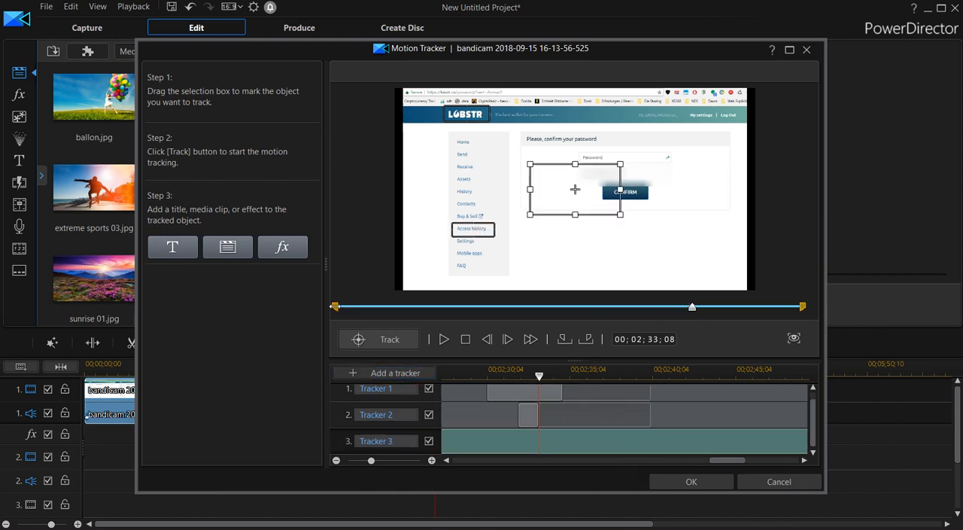
left_click_drag(336, 307, 689, 315)
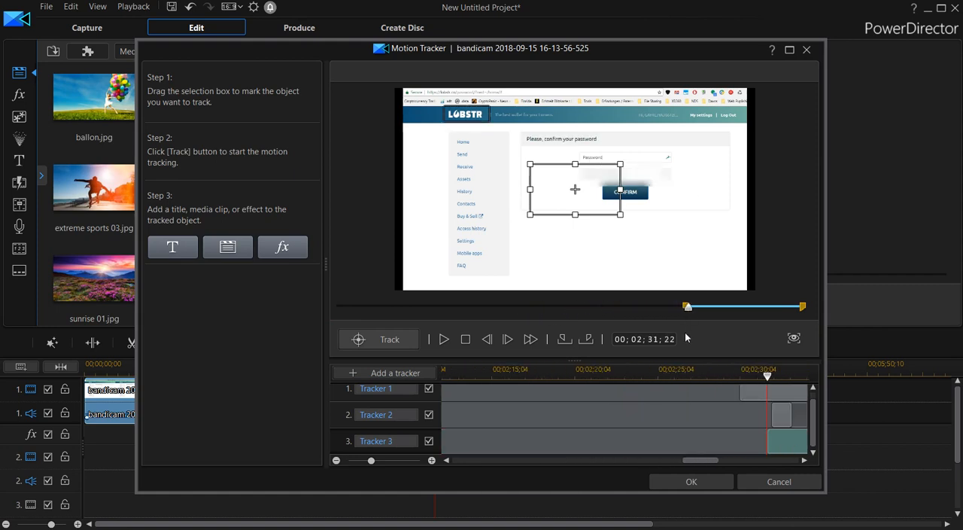
left_click_drag(700, 460, 729, 459)
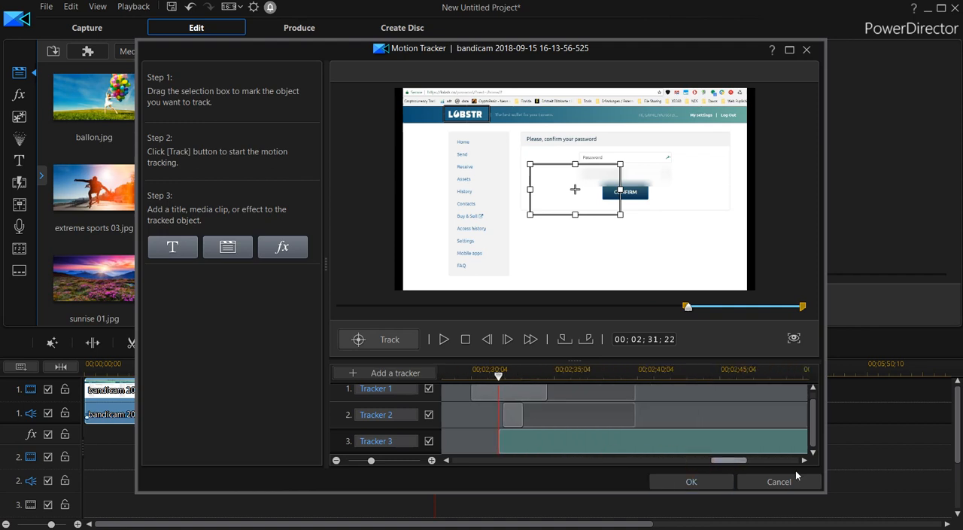
left_click_drag(802, 307, 707, 314)
mouse_move(705, 313)
left_mouse_down()
mouse_move(714, 313)
mouse_move(683, 315)
left_mouse_up()
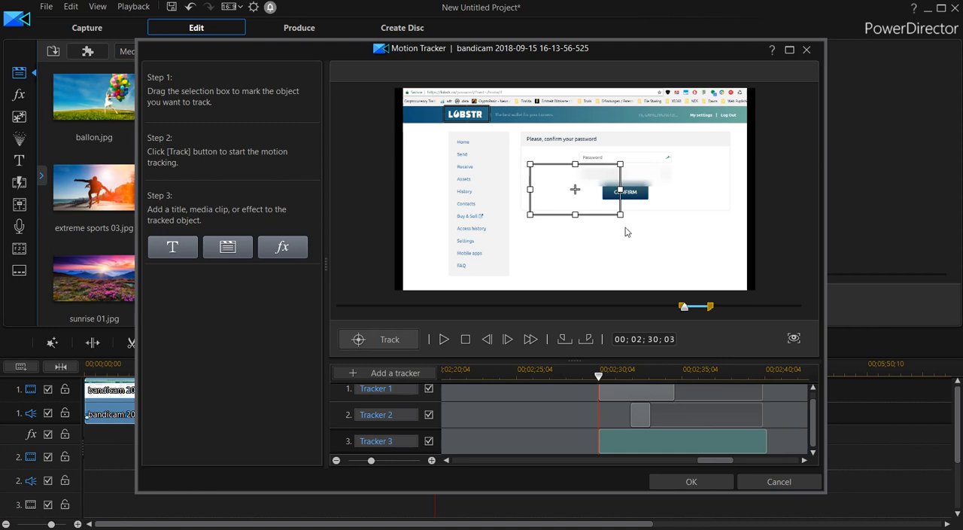
Try to track the blank page area below the password form with Tracker 3 using a smaller selection box
left_click_drag(620, 215, 549, 248)
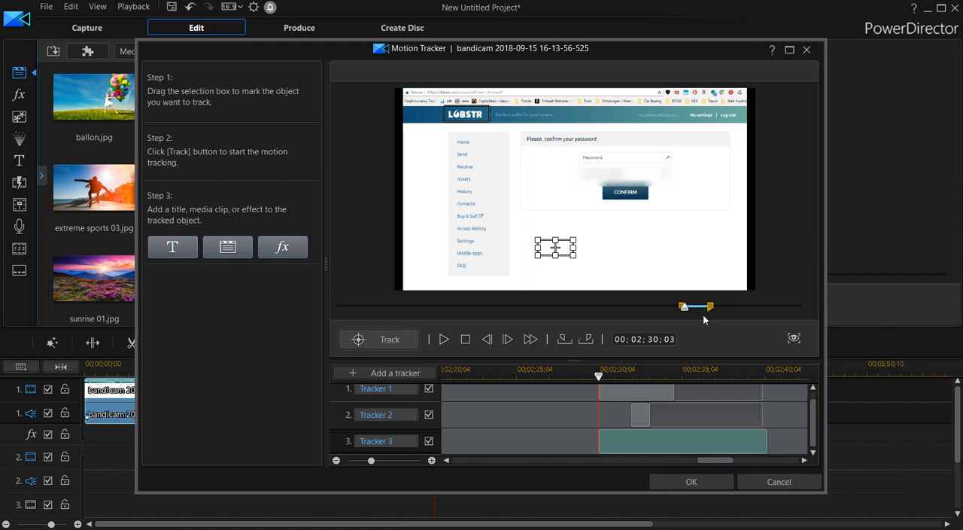
left_click(390, 341)
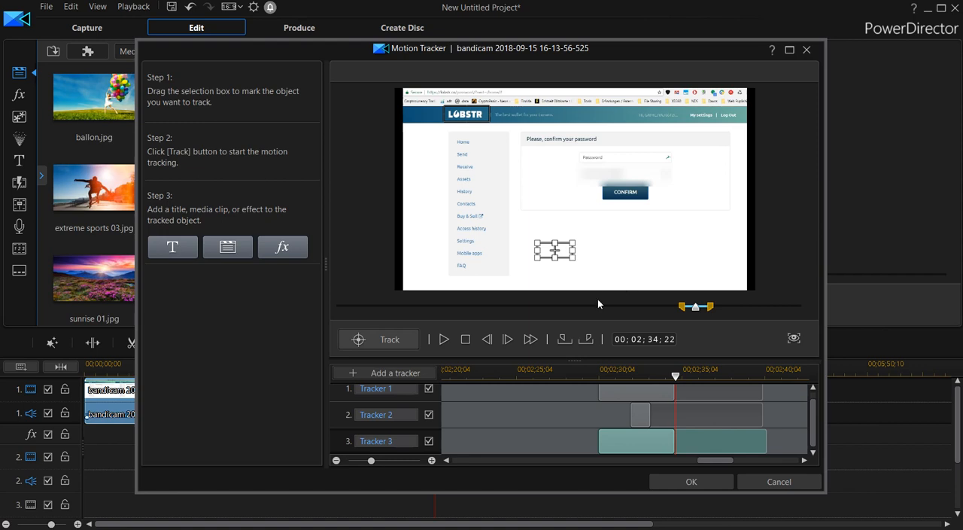
mouse_move(679, 378)
left_mouse_down()
mouse_move(667, 382)
mouse_move(687, 388)
mouse_move(649, 383)
mouse_move(681, 381)
left_mouse_up()
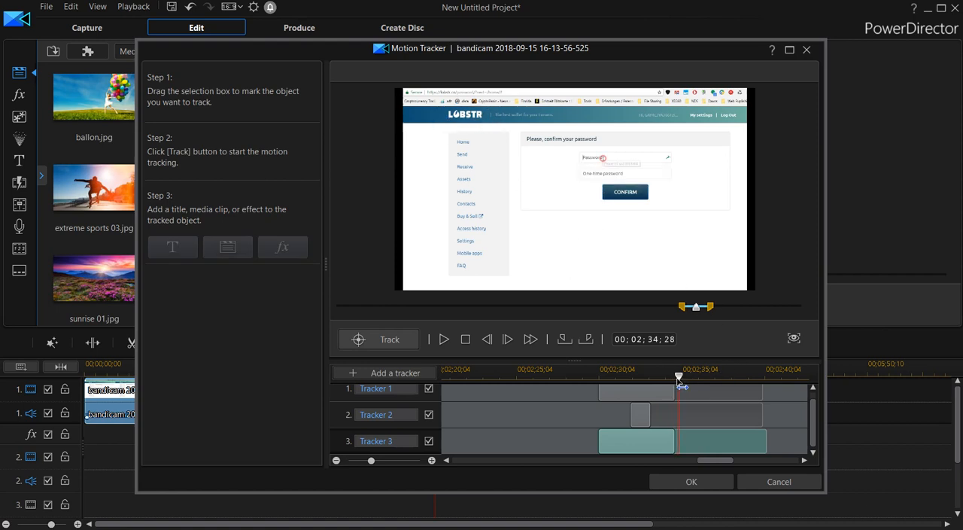
Place Tracker 3's selection box around the CONFIRM button at 00;02;30;03 and disable Tracker 1 and Tracker 2
left_click_drag(682, 384, 606, 374)
left_click_drag(557, 246, 657, 203)
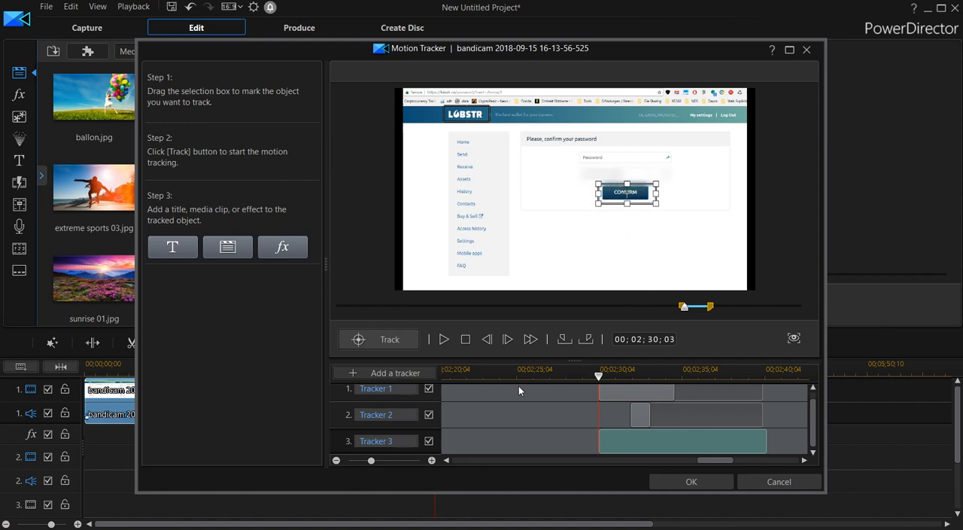
left_click(428, 391)
left_click(430, 424)
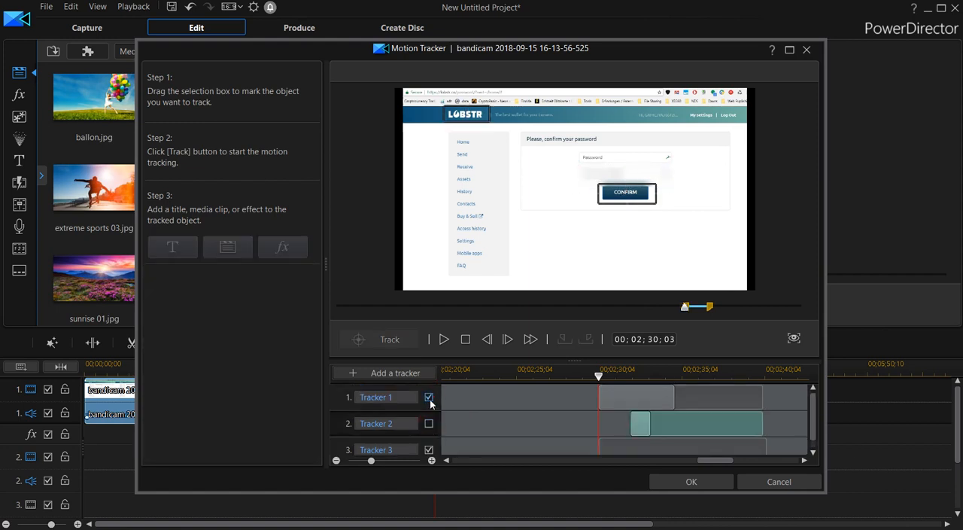
left_click(429, 399)
left_click(577, 447)
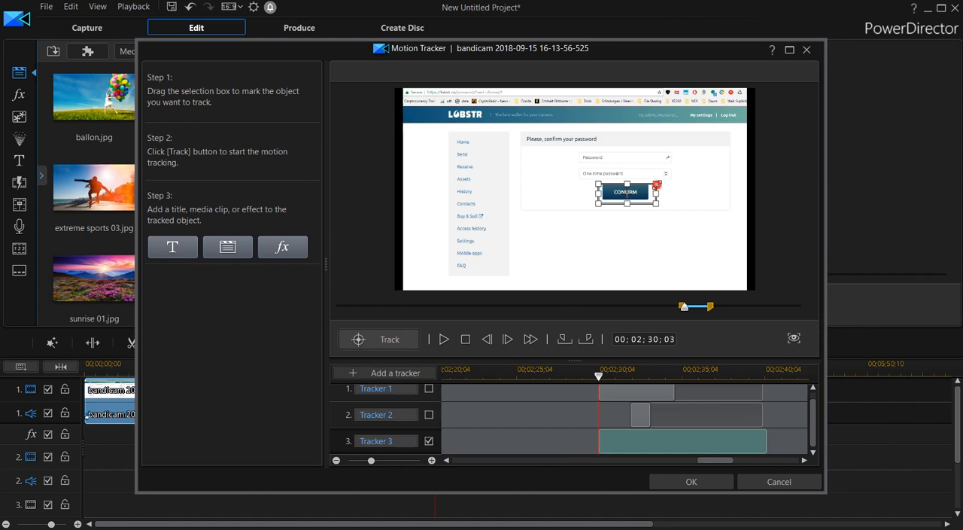
Tighten Tracker 3's selection box to the edges of the CONFIRM button at 00;02;30;03
left_click_drag(657, 184, 655, 178)
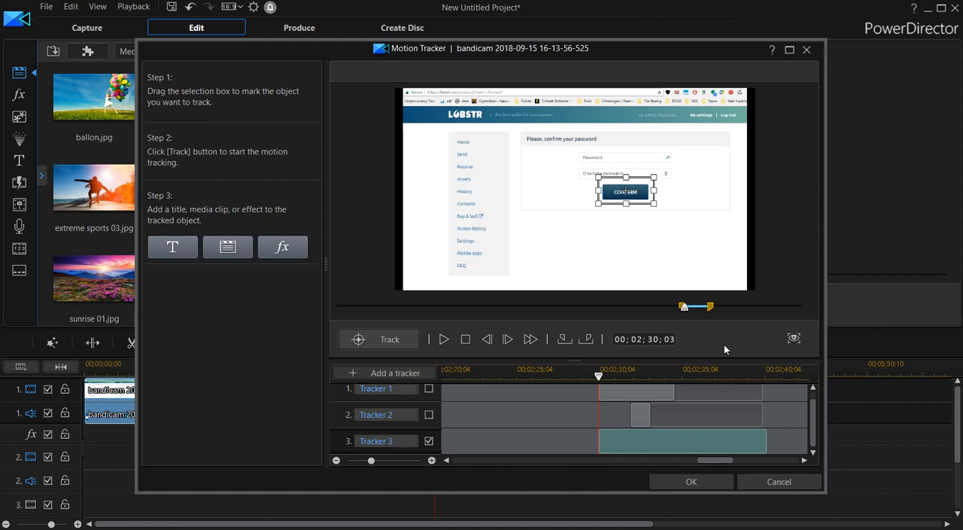
mouse_move(600, 376)
left_mouse_down()
mouse_move(679, 387)
mouse_move(592, 395)
mouse_move(712, 398)
mouse_move(595, 397)
mouse_move(669, 400)
mouse_move(606, 407)
left_mouse_up()
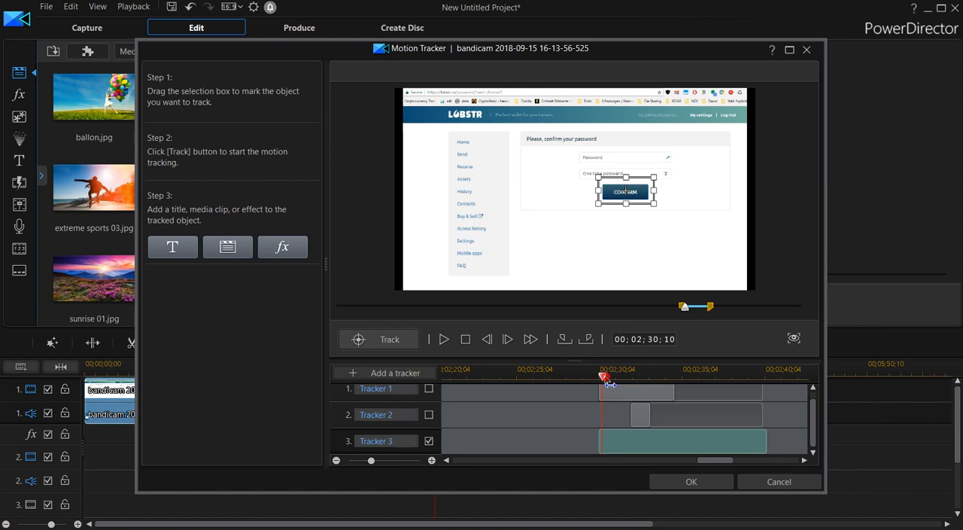
mouse_move(609, 384)
left_mouse_down()
mouse_move(706, 383)
mouse_move(582, 386)
mouse_move(786, 392)
mouse_move(609, 386)
mouse_move(783, 391)
mouse_move(645, 390)
mouse_move(636, 380)
mouse_move(603, 392)
left_mouse_up()
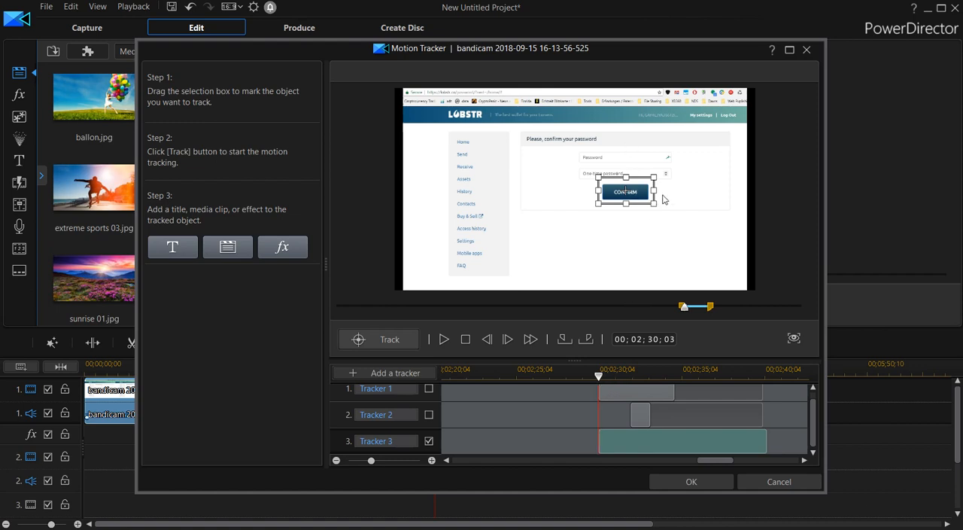
left_click_drag(654, 175, 605, 199)
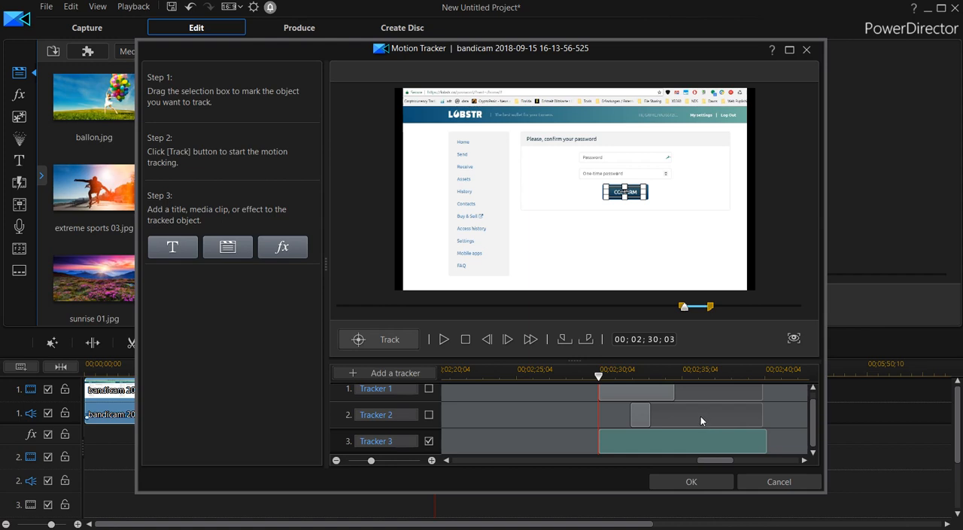
Try to track the CONFIRM button with Tracker 3, and retry with its selection box over the FAQ entry
left_click(387, 340)
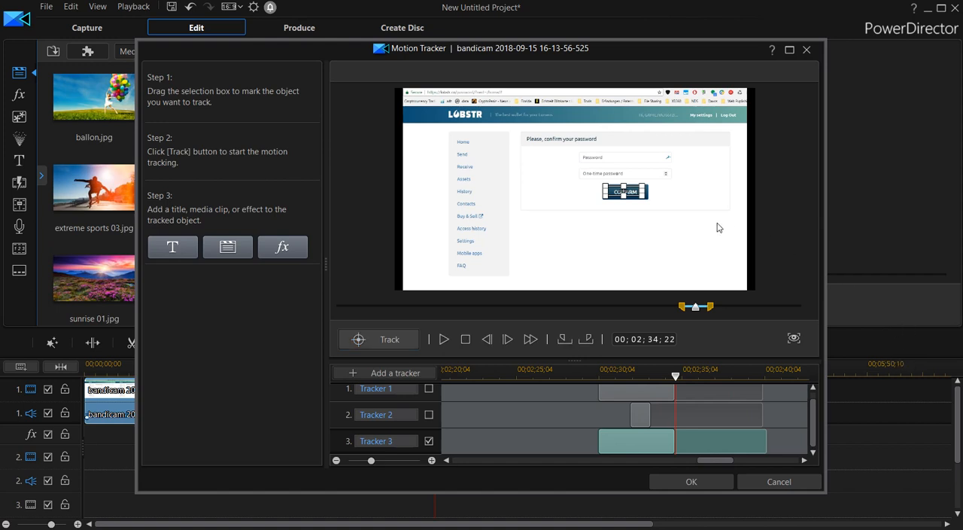
left_click_drag(625, 191, 474, 265)
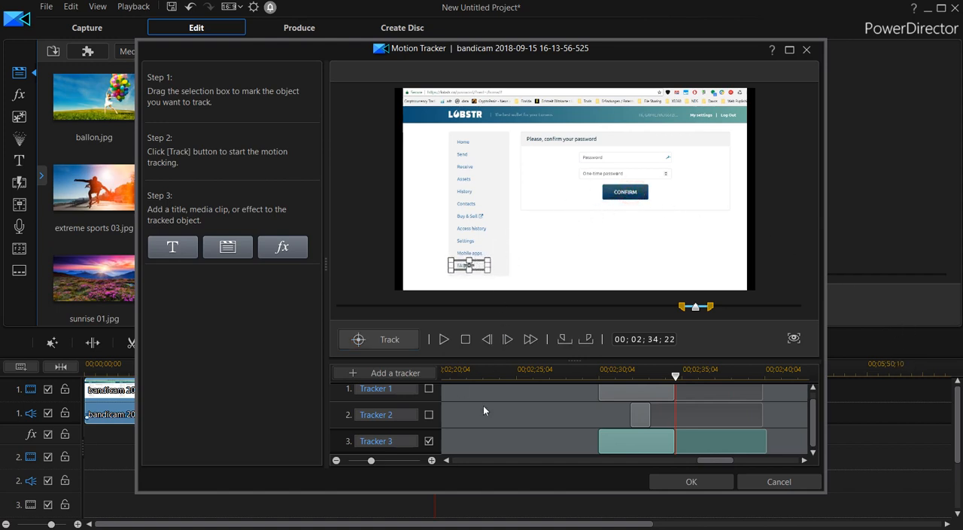
left_click(369, 339)
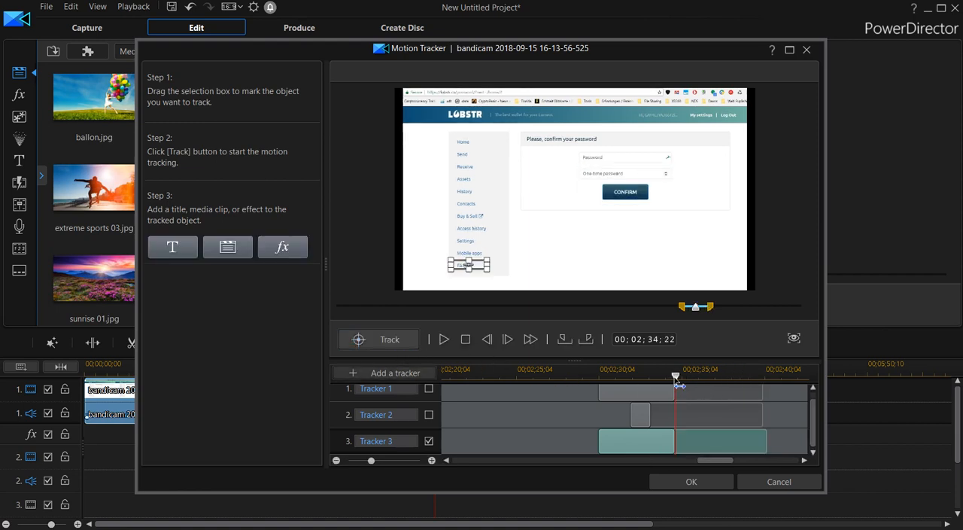
Run Tracker 3's motion tracking again from 00;02;30;03 and stop it before the end of its range
left_click_drag(676, 378, 591, 381)
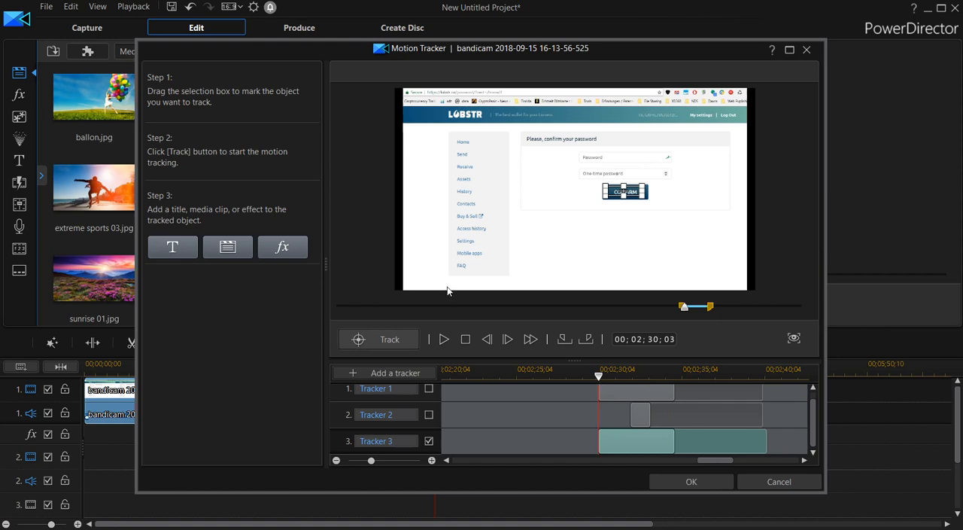
left_click(393, 341)
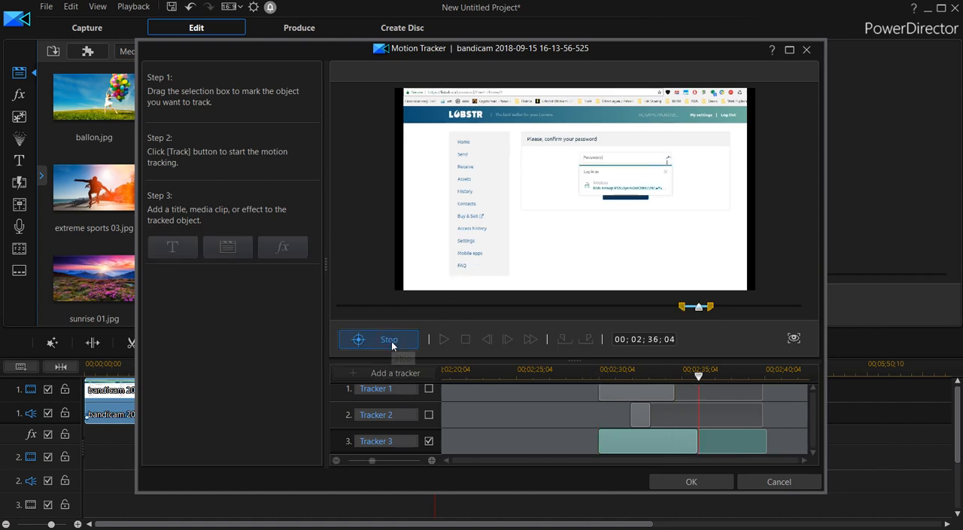
left_click(392, 342)
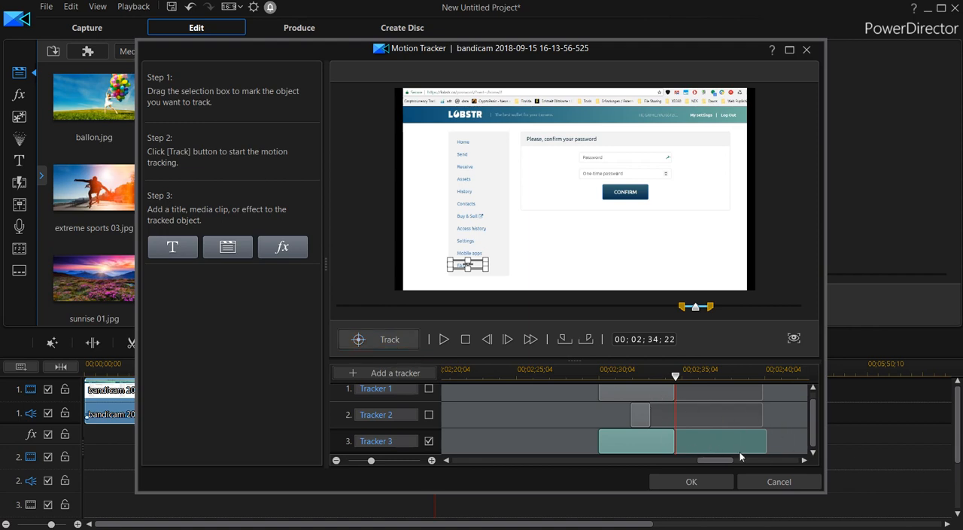
Re-enable Tracker 2, select Tracker 1, and apply the Motion Tracker changes to the clip
left_click_drag(677, 376, 698, 387)
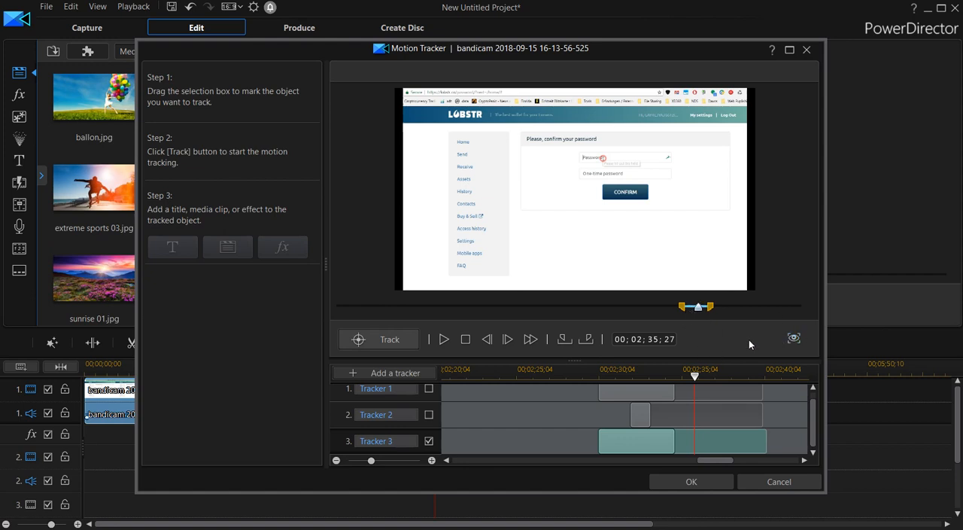
left_click(429, 415)
left_click(435, 391)
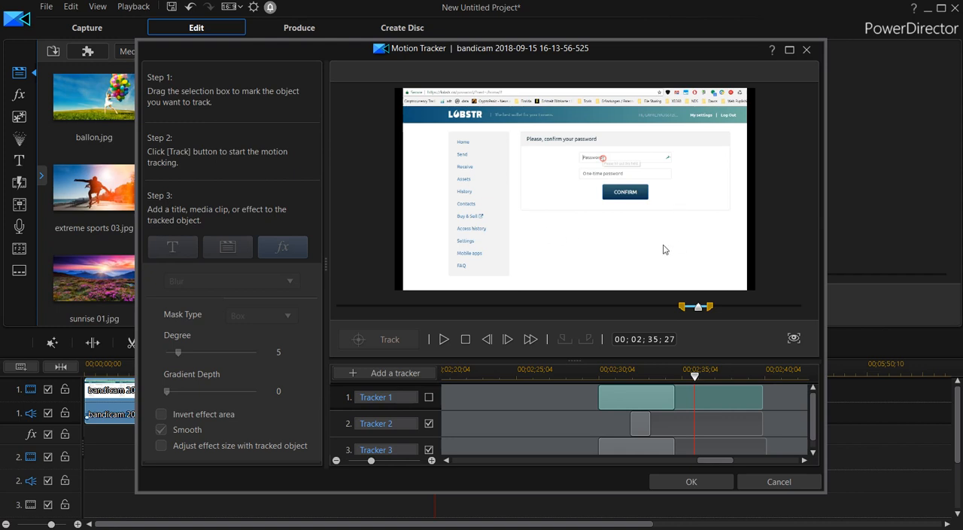
left_click(692, 482)
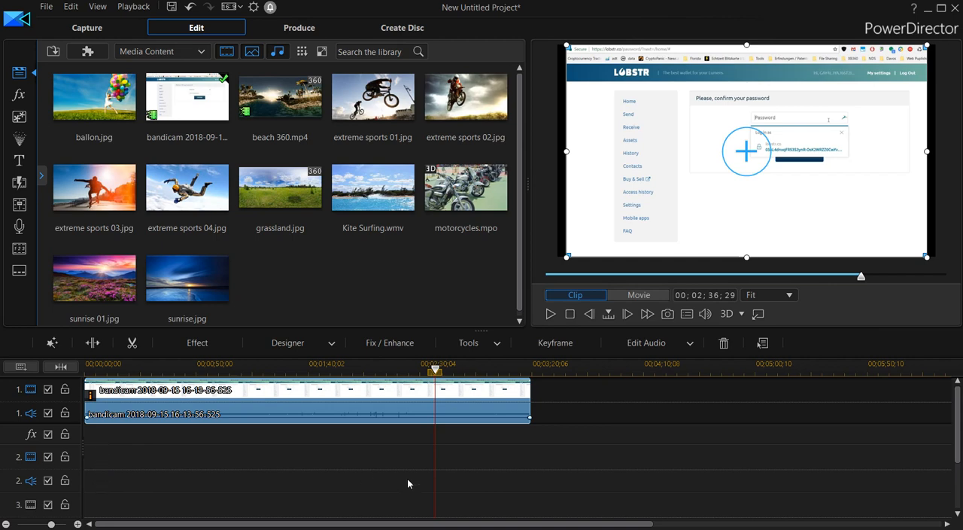
Check the clip in the PiP Designer and review its trackers in the Motion Tracker, closing both without changes
double_click(92, 398)
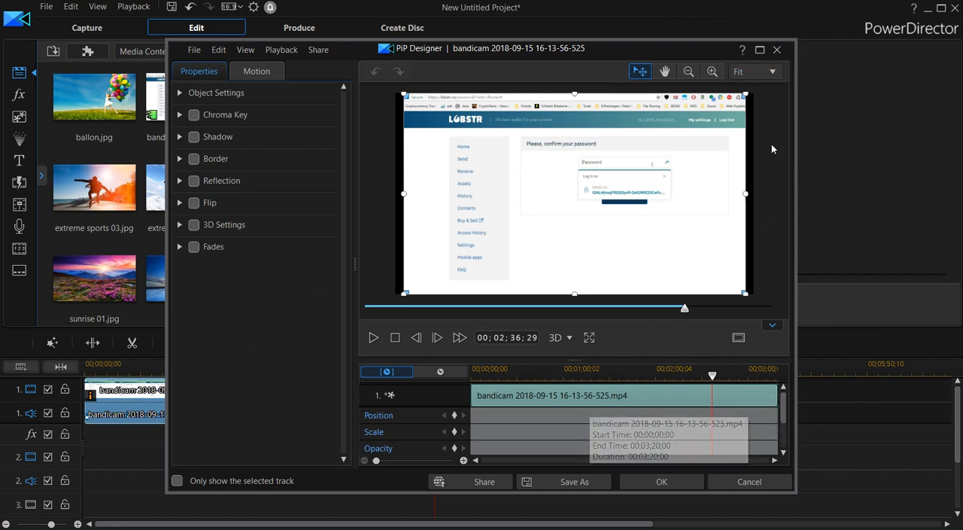
left_click(777, 49)
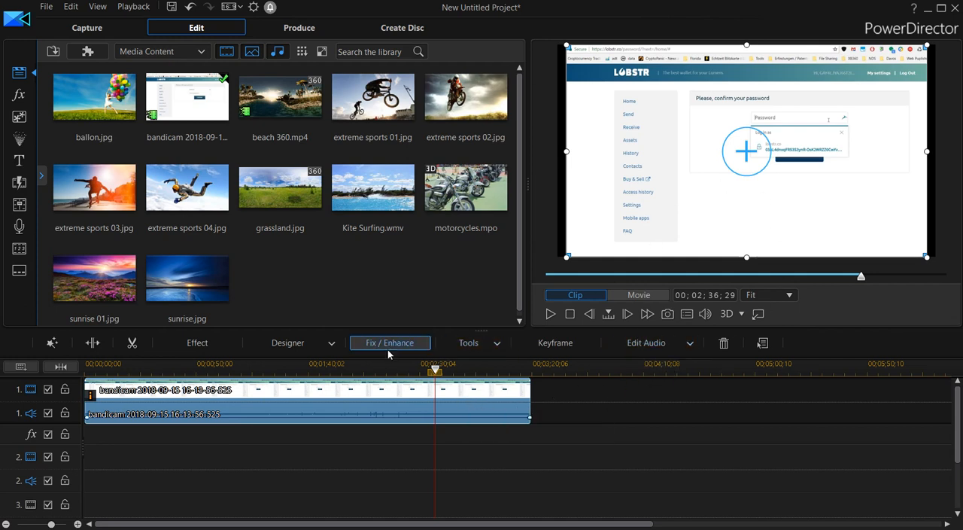
left_click(466, 342)
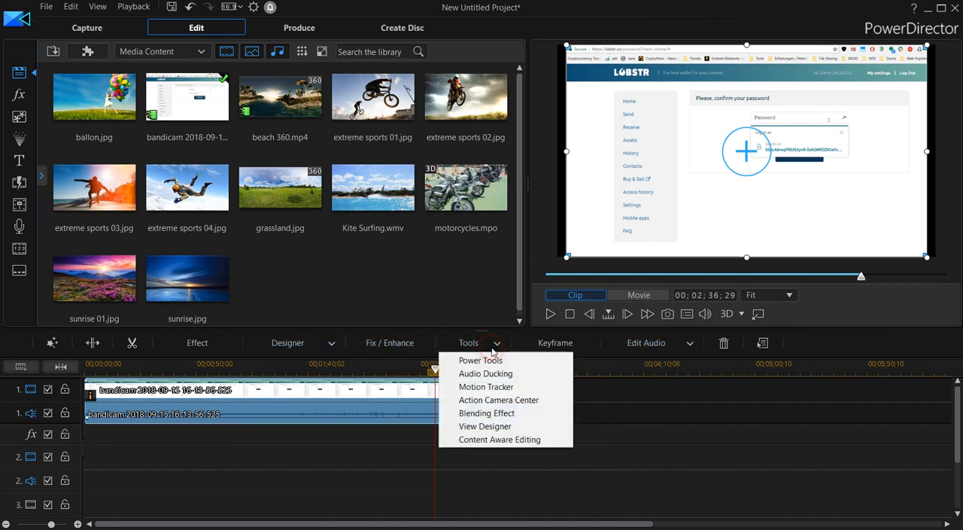
left_click(486, 387)
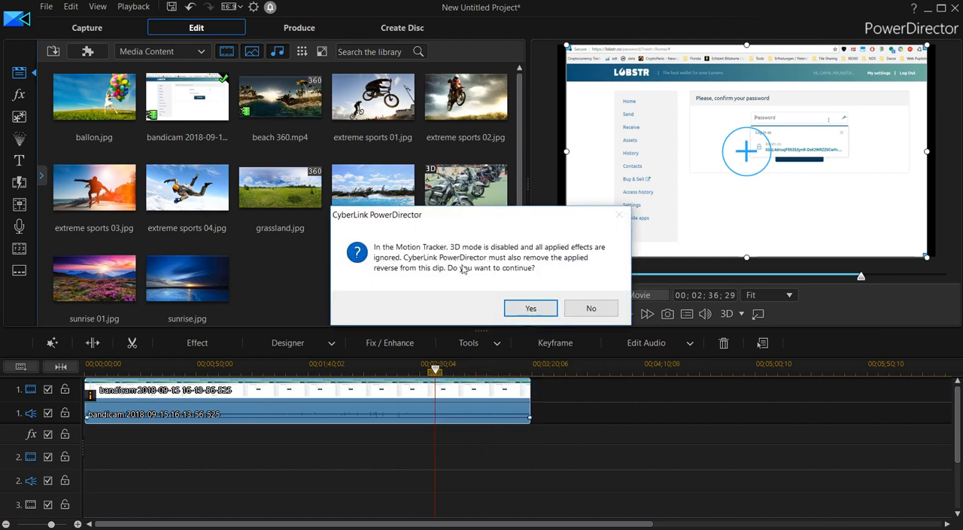
left_click(531, 309)
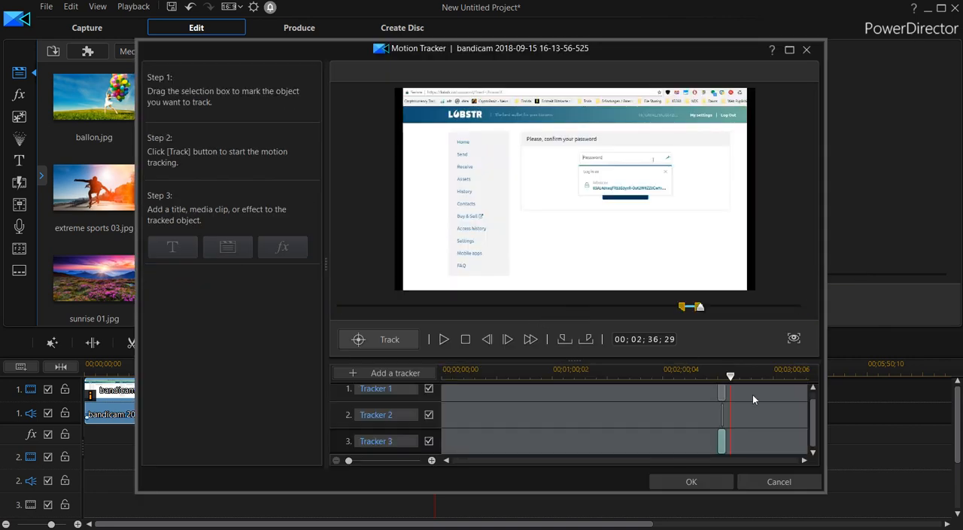
scroll(818, 424, "up", 1)
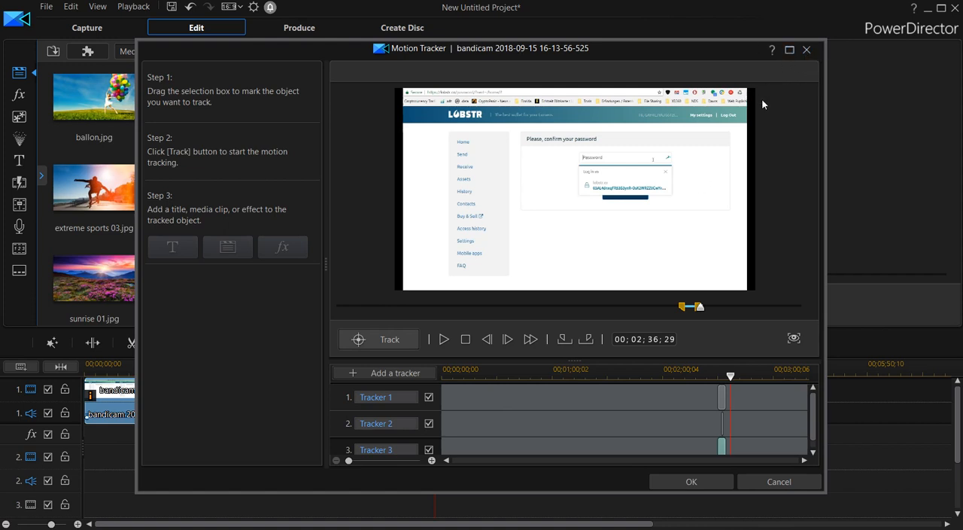
left_click(808, 51)
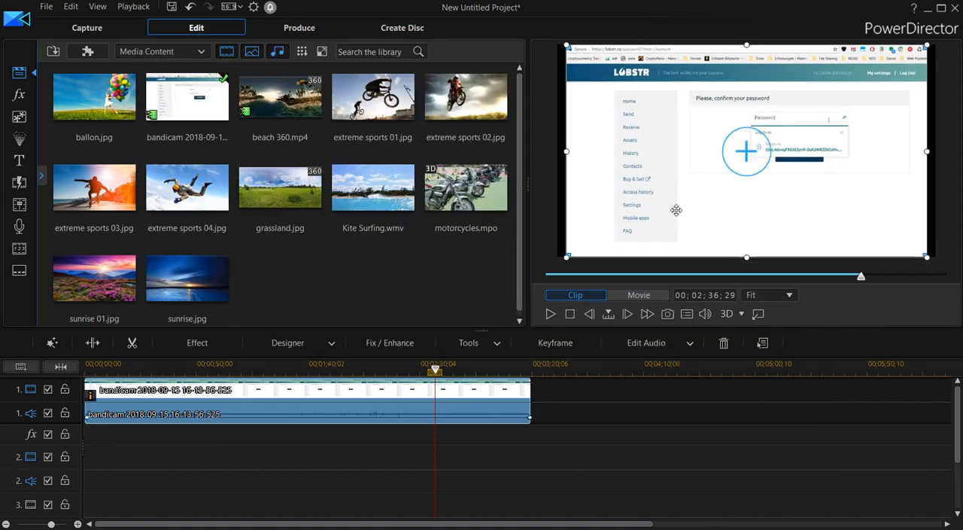